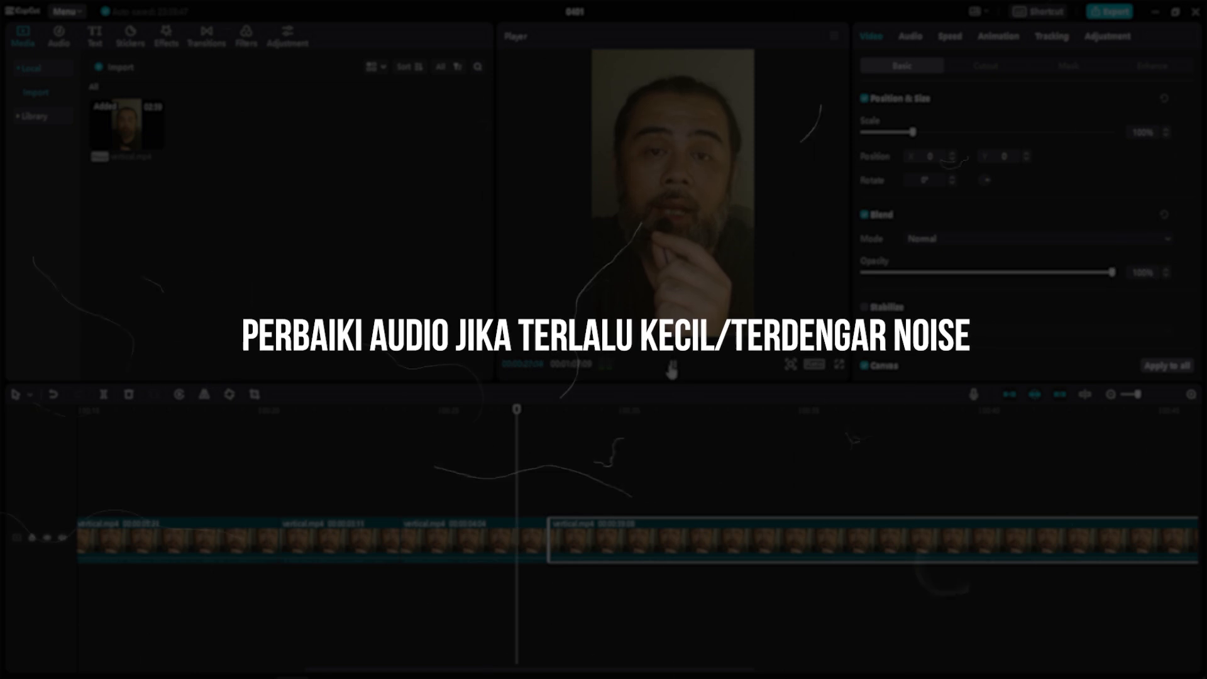
click(673, 365)
Step: Export the project as audio only in WAV format, with video exporting turned off
drag(493, 410, 542, 417)
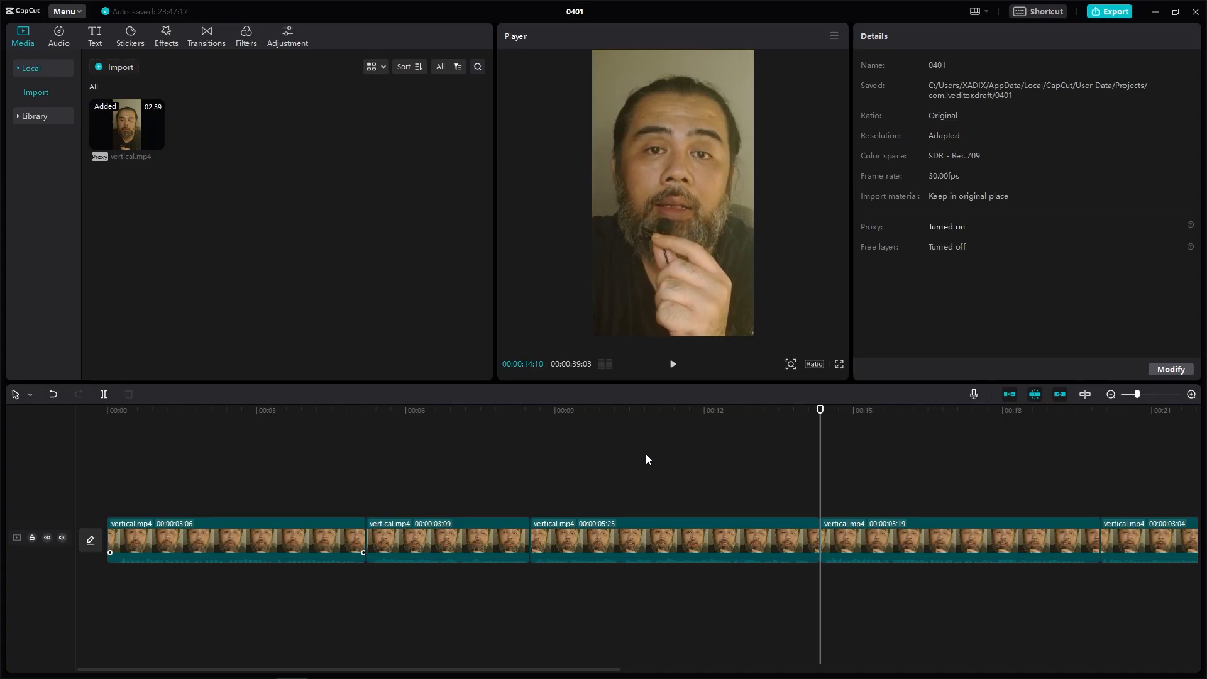
click(1119, 15)
click(648, 230)
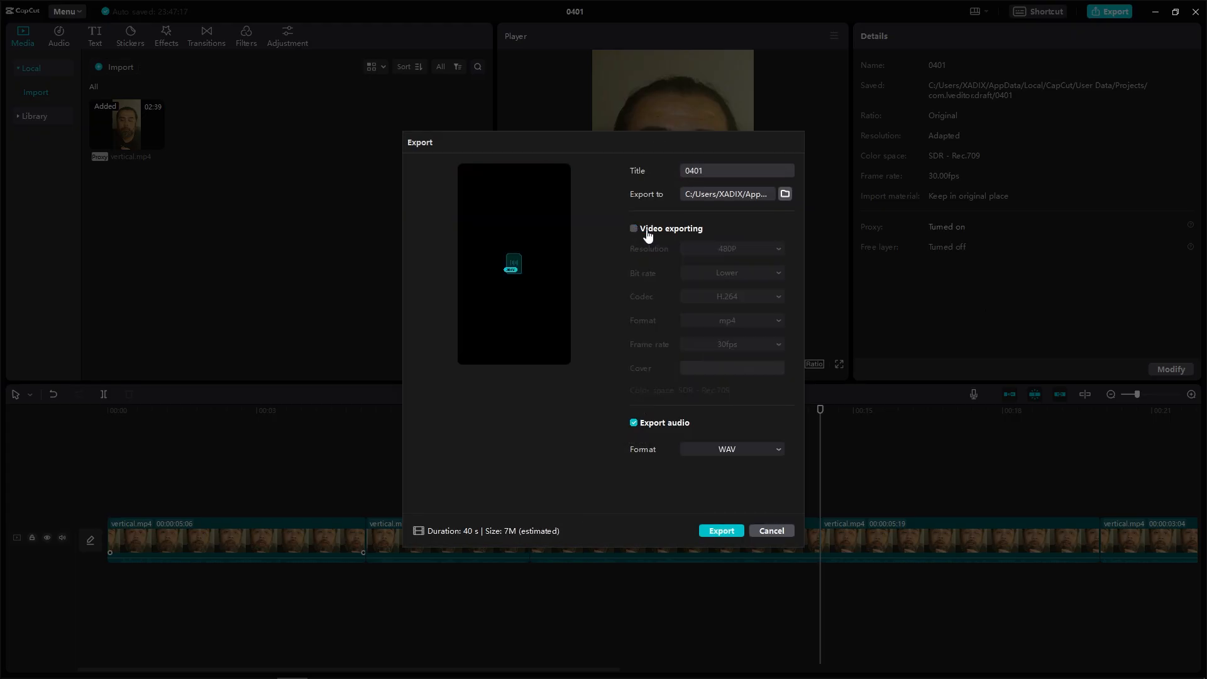
click(721, 532)
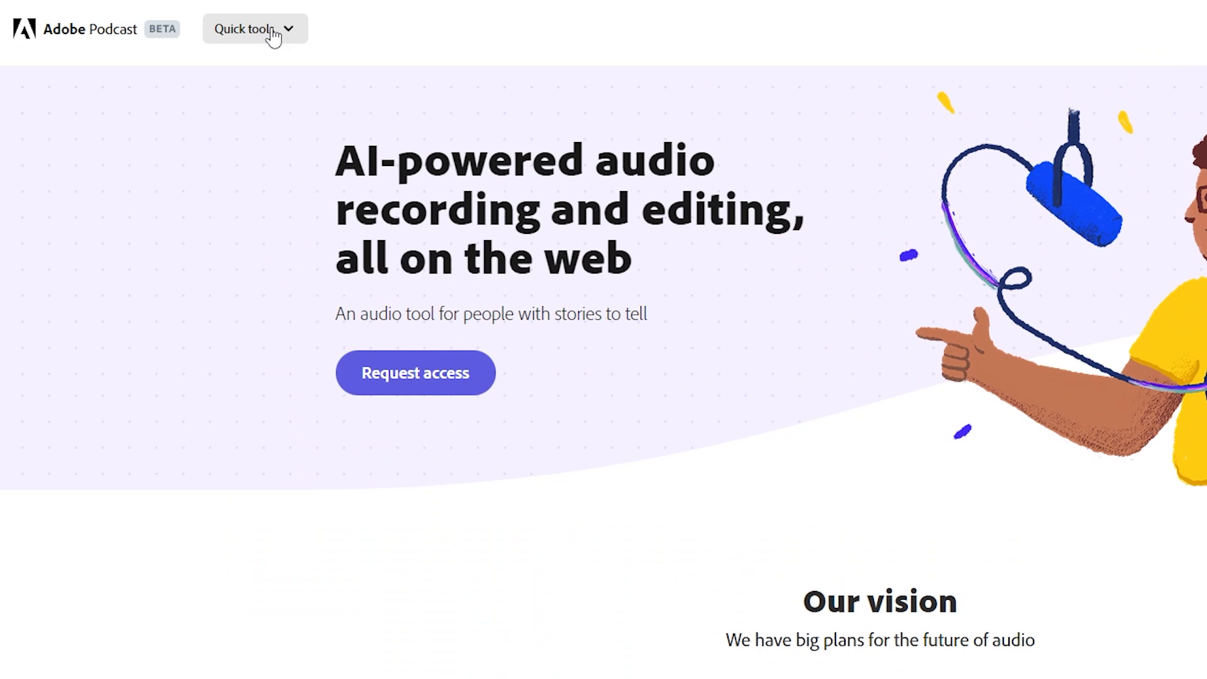
Step: In Adobe Podcast, open the Enhance speech tool, upload the exported WAV, and download the enhanced audio
click(273, 33)
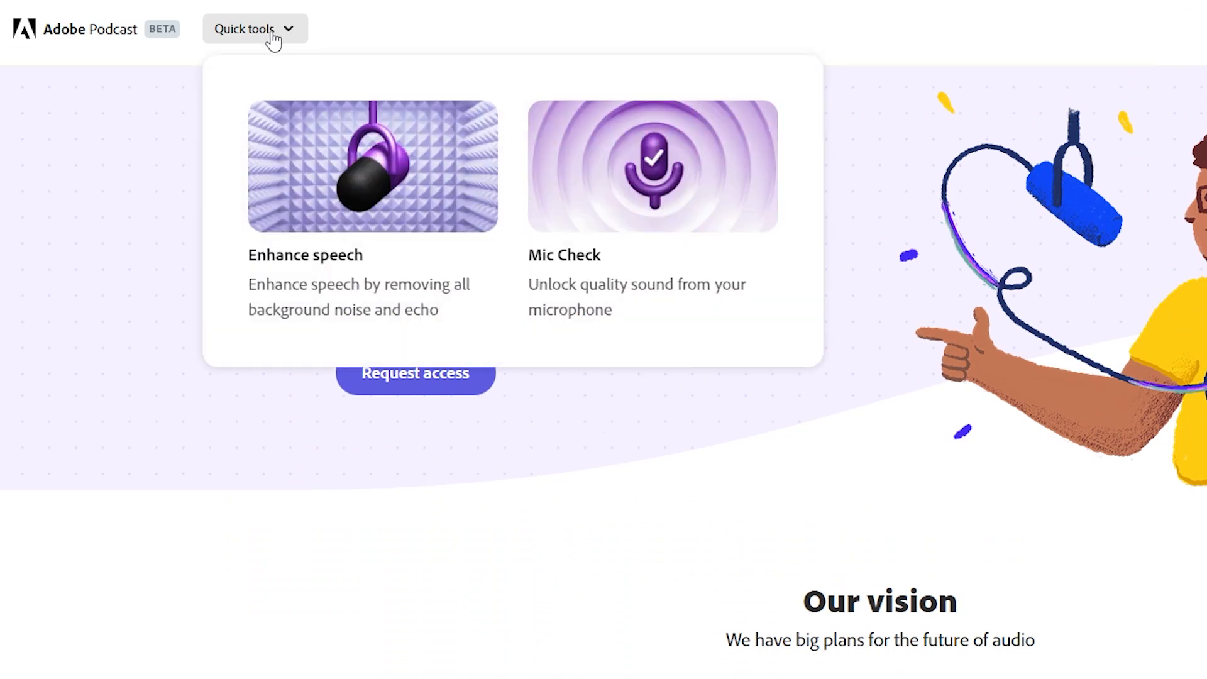
click(317, 264)
drag(279, 624, 733, 269)
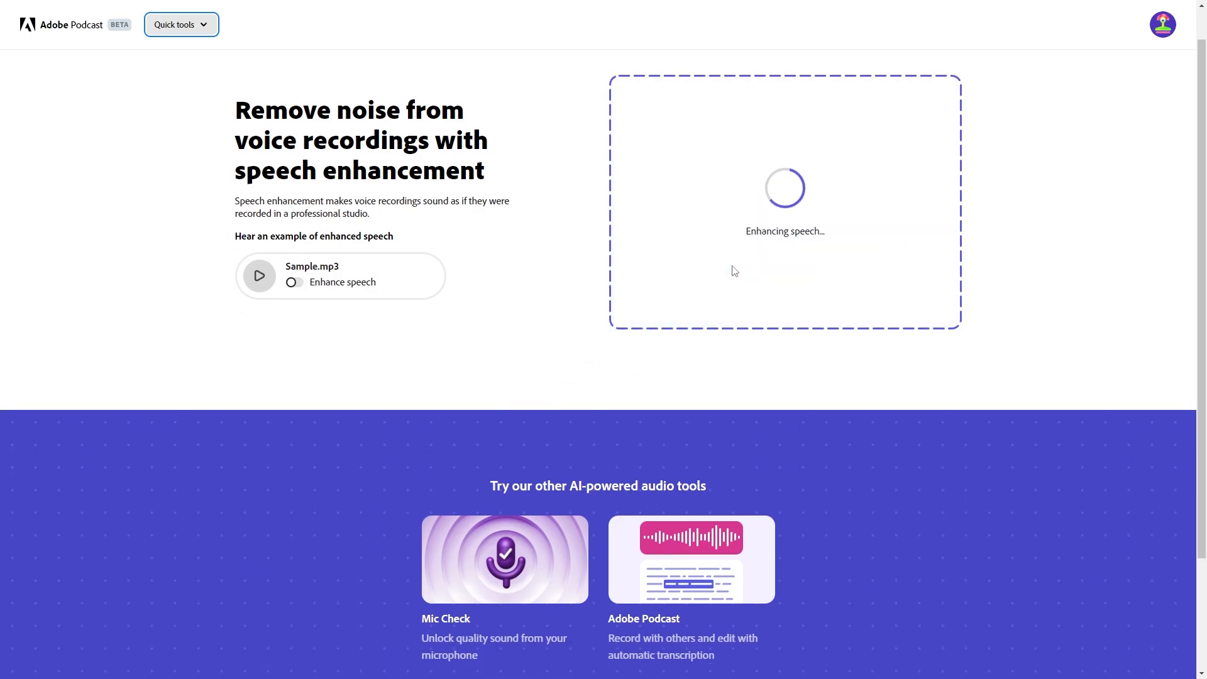
click(579, 362)
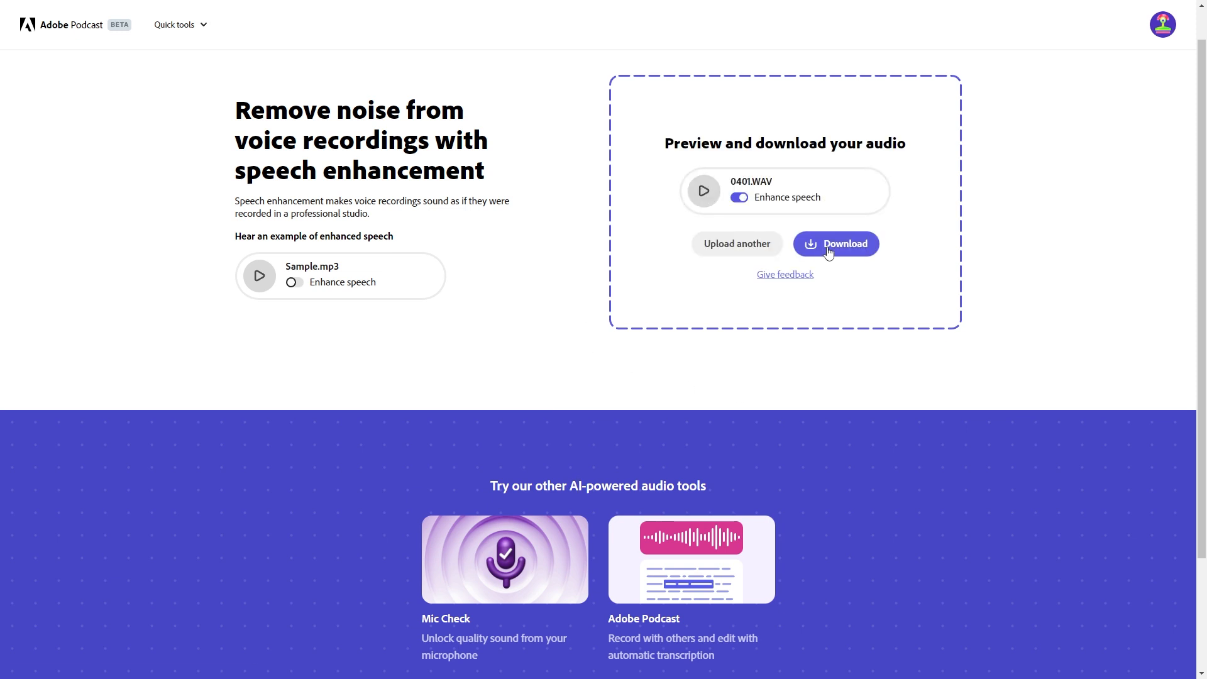
click(829, 252)
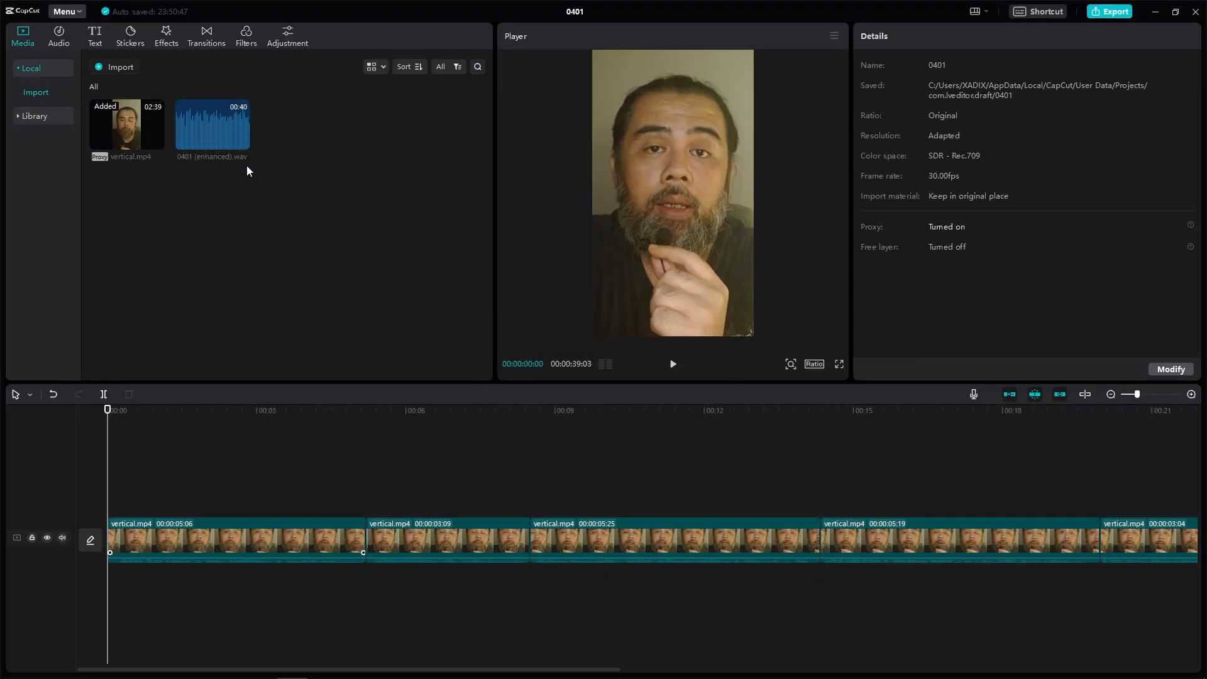
Step: Add the enhanced WAV to the timeline and mute the original video track's audio
click(244, 144)
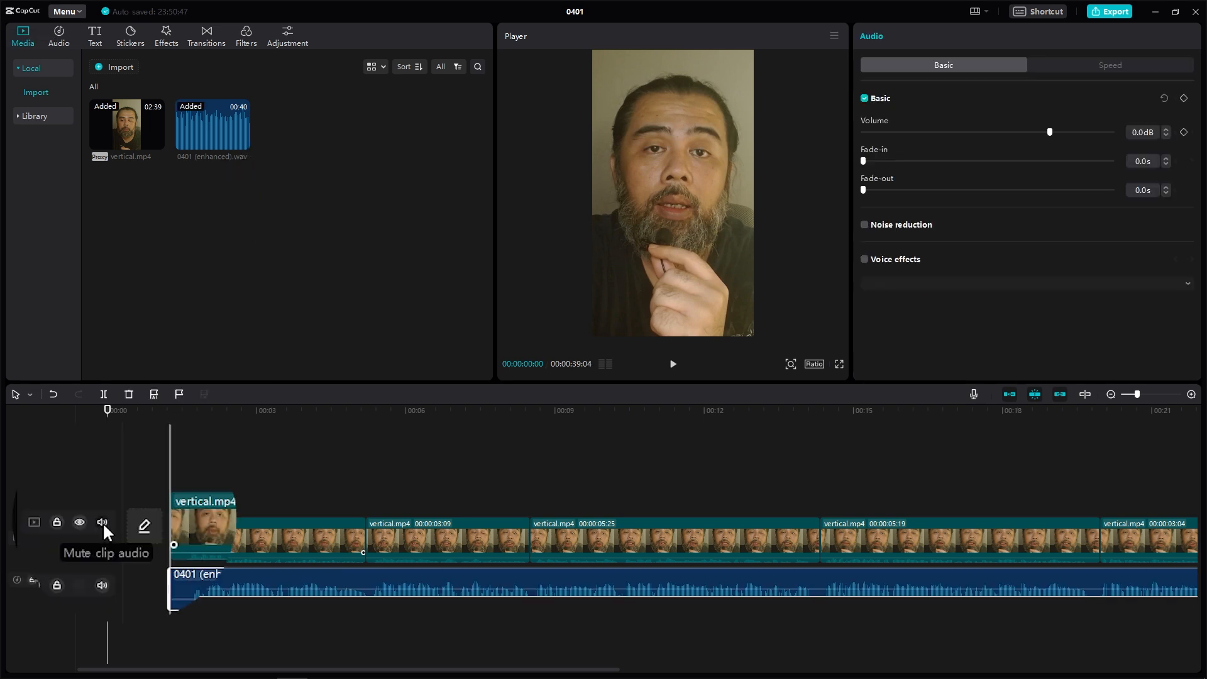
click(102, 522)
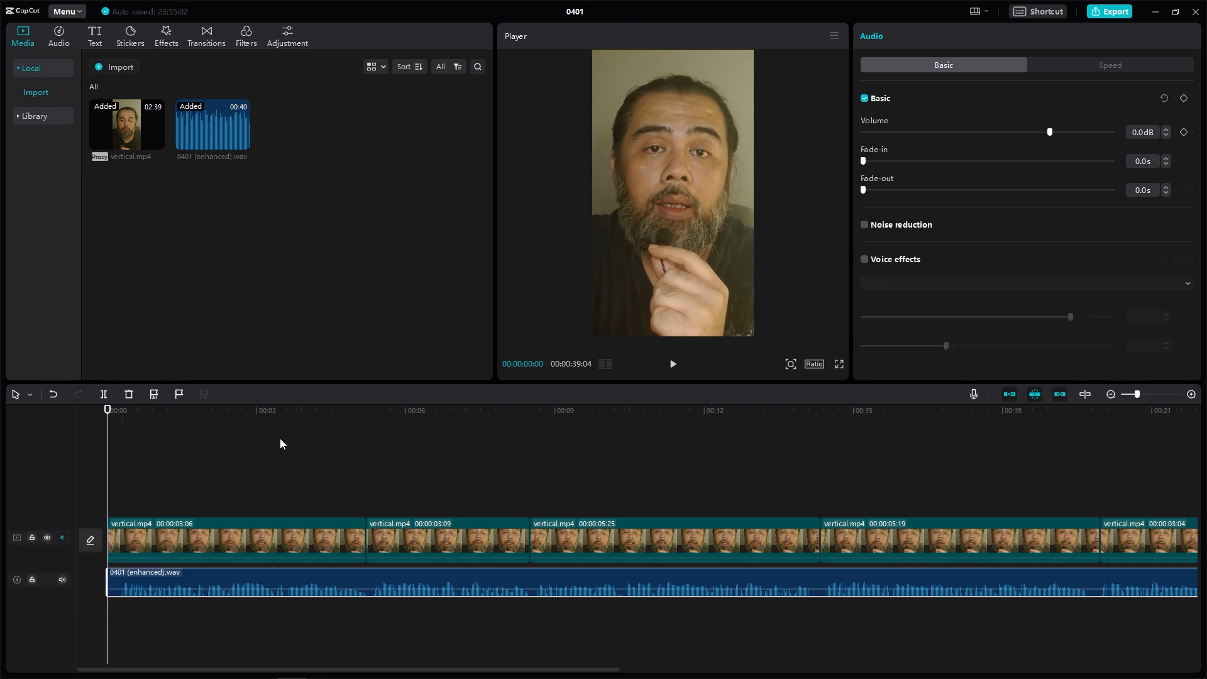
Step: Add the Urbanoid filter above the video, stretch it to cover the whole clip, and adjust its strength
click(248, 40)
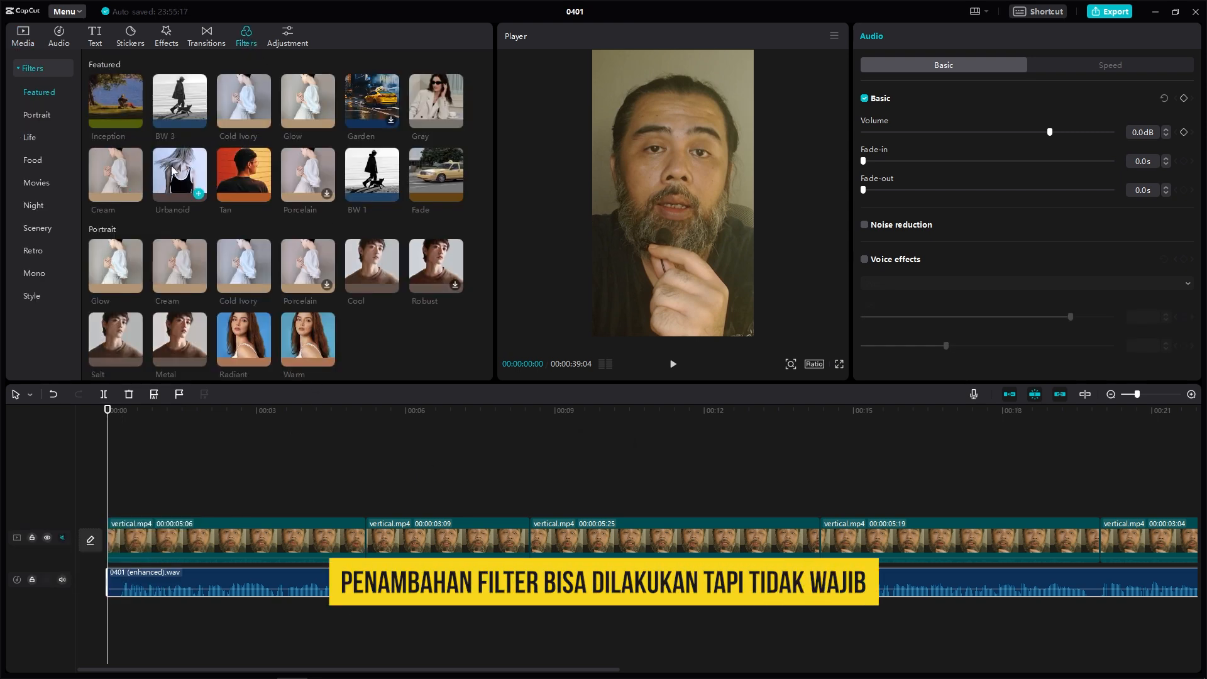
click(199, 195)
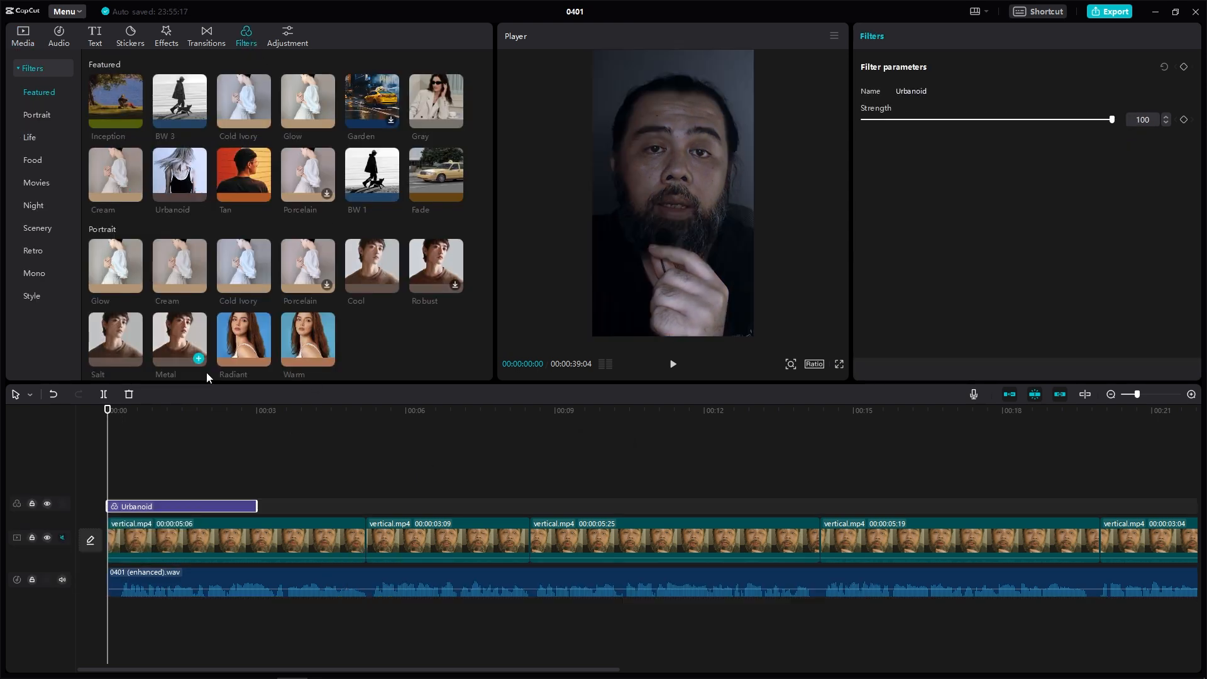
drag(1137, 394, 1130, 395)
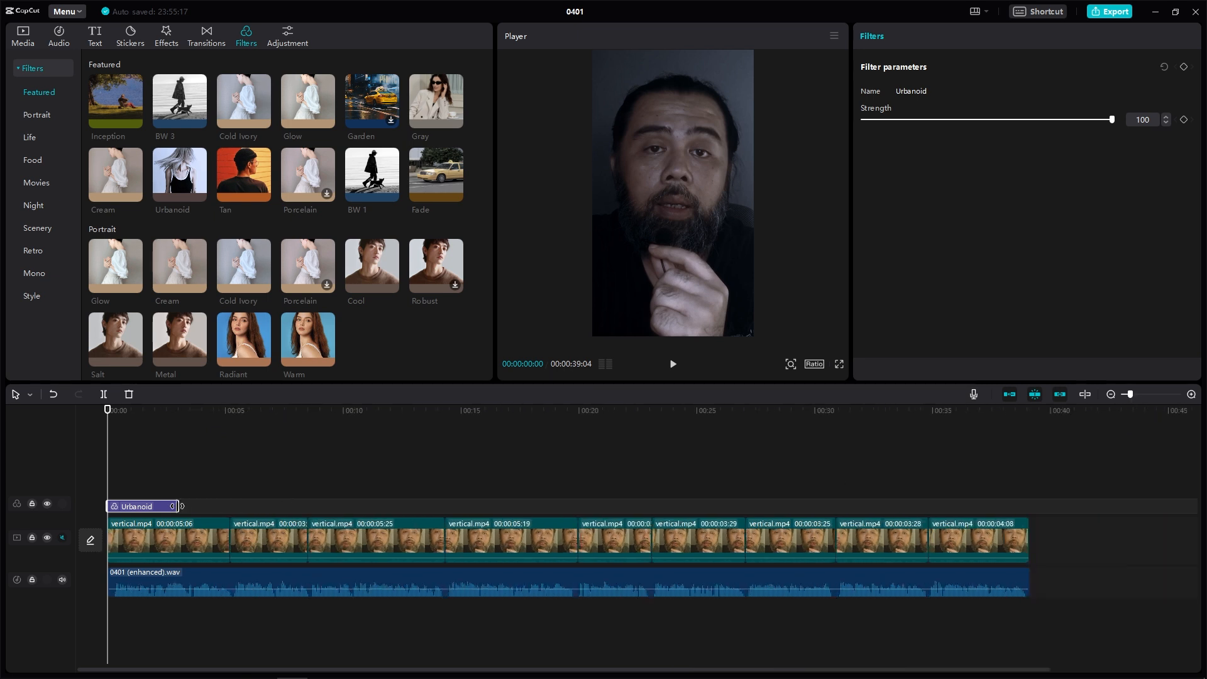
drag(179, 506, 1030, 507)
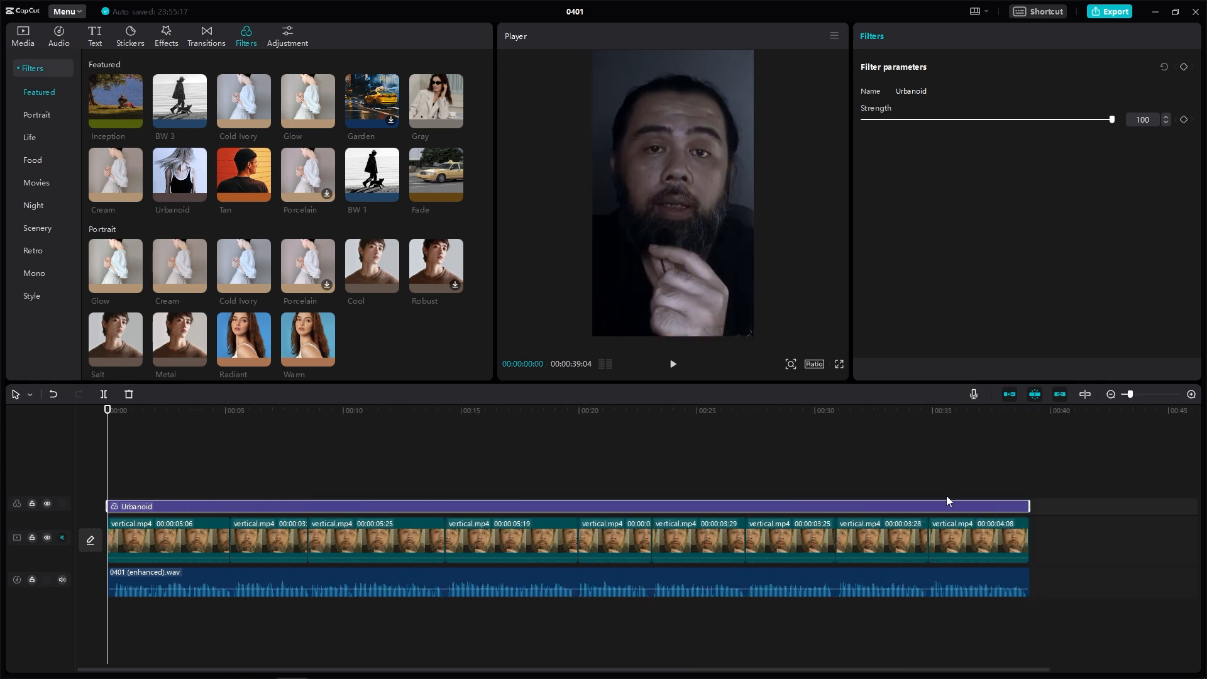
click(625, 415)
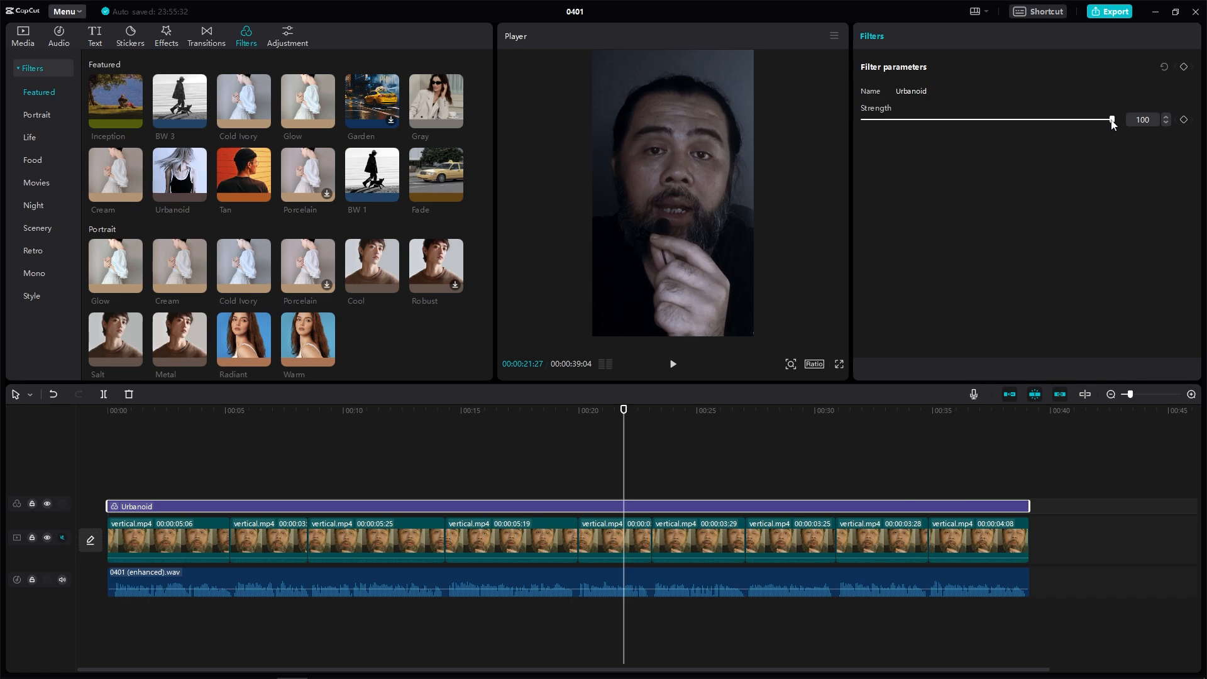
drag(1084, 120, 1053, 125)
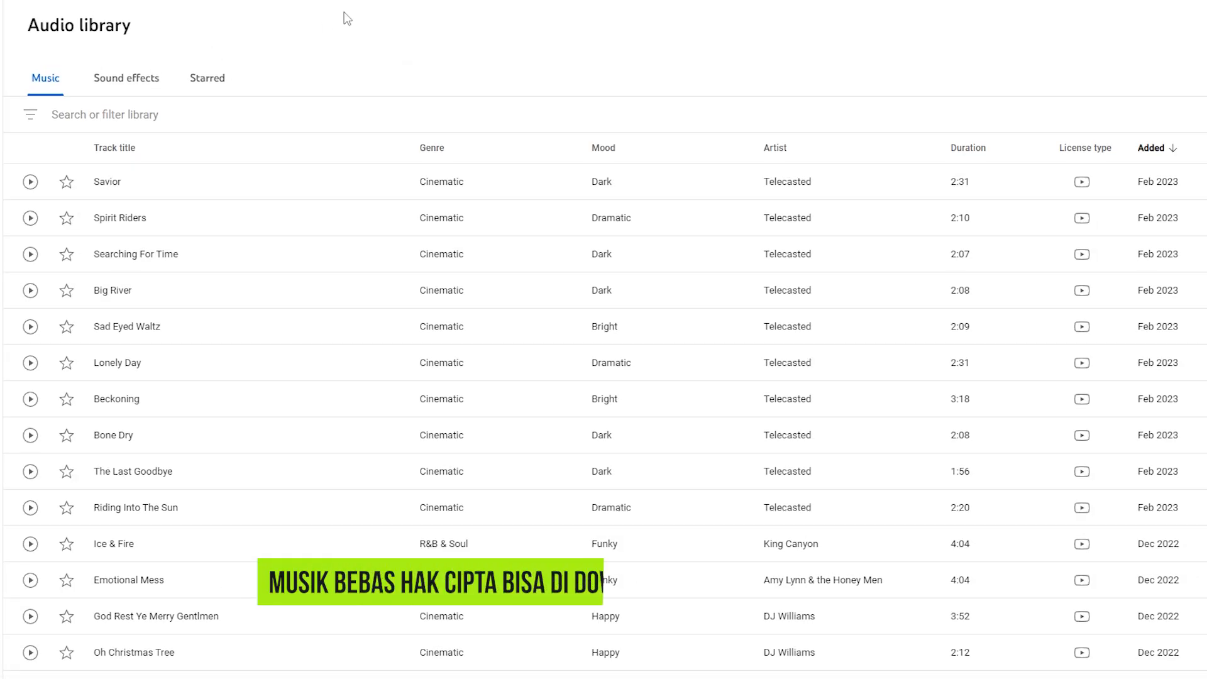
Step: In the YouTube Audio Library, filter music by the Ambient and Cinematic genres and a mood, then preview a track
click(156, 115)
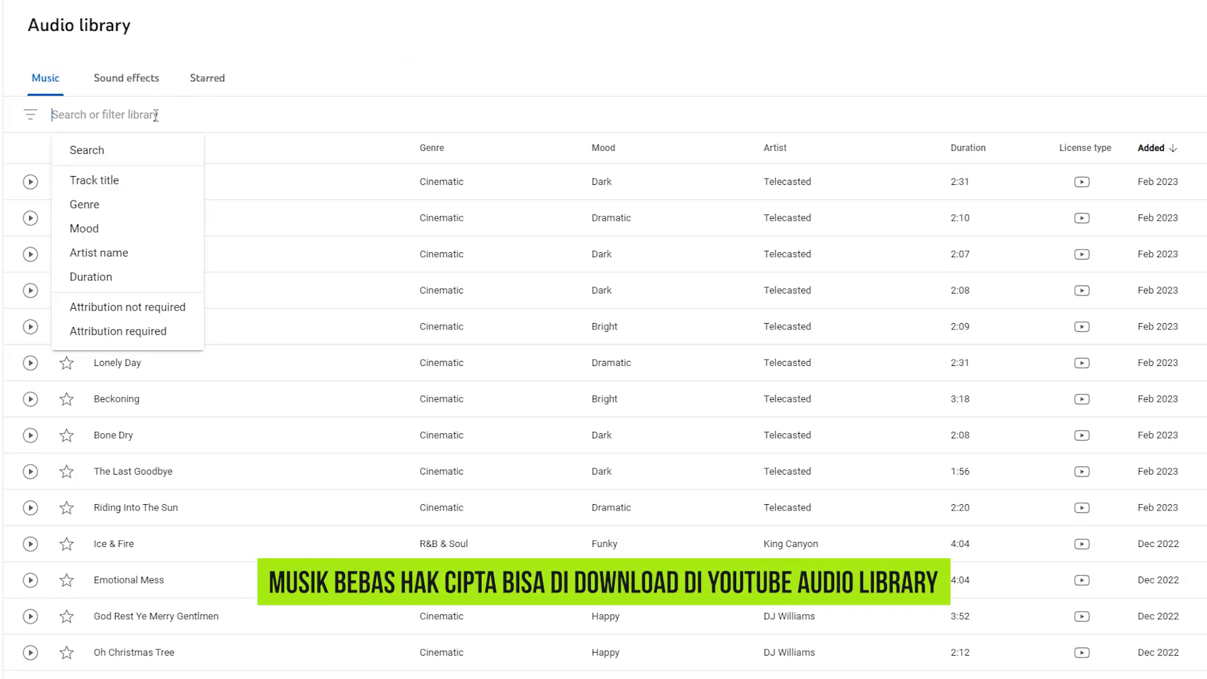
click(152, 202)
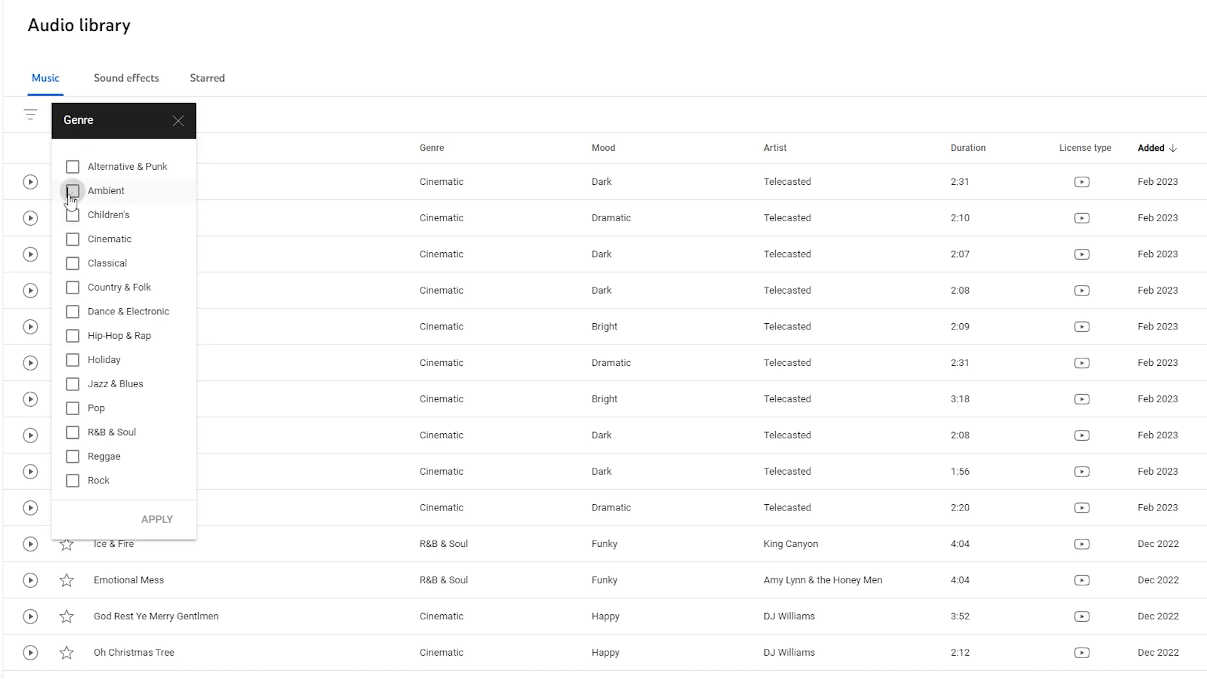
click(150, 519)
click(225, 167)
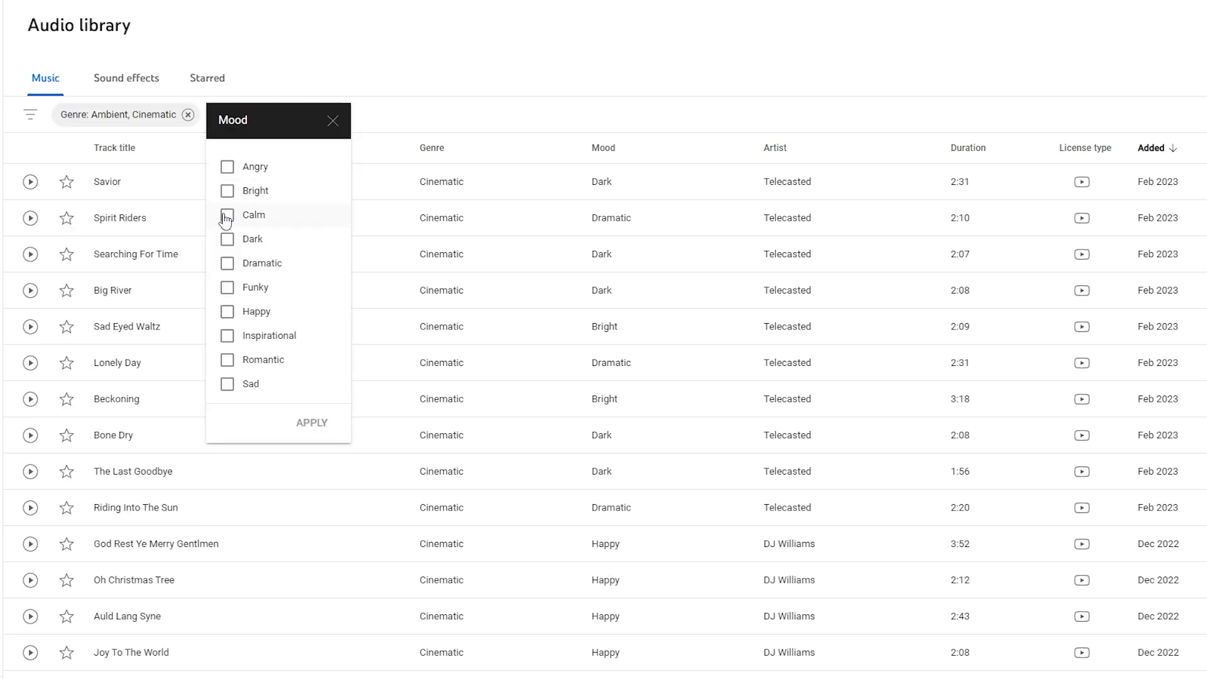
click(227, 167)
click(312, 423)
click(29, 399)
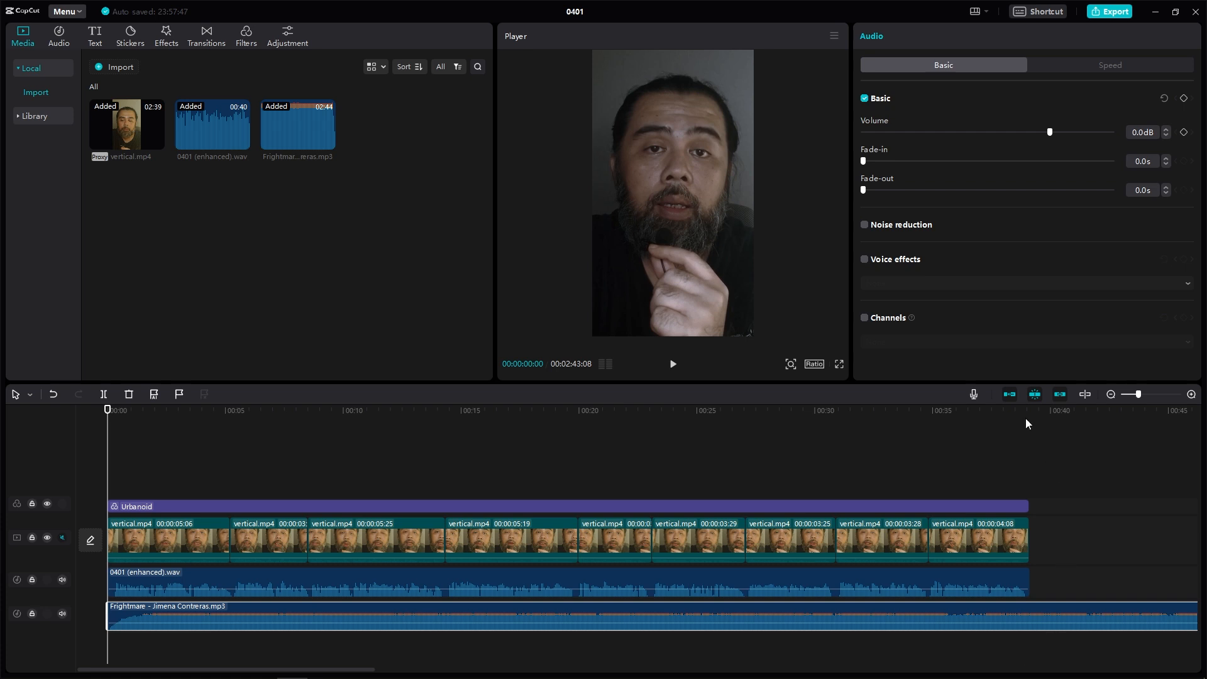
Step: Split the Frightmare music track at the end of the video and delete the leftover part
click(1029, 415)
click(105, 396)
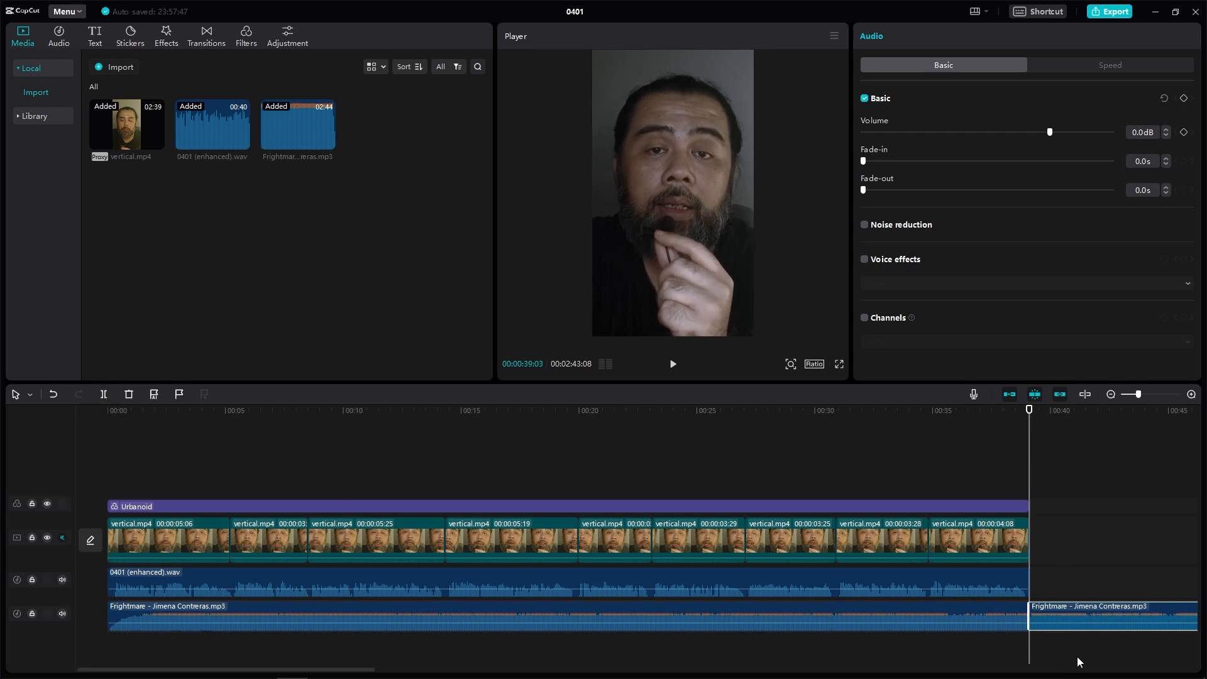
key(Delete)
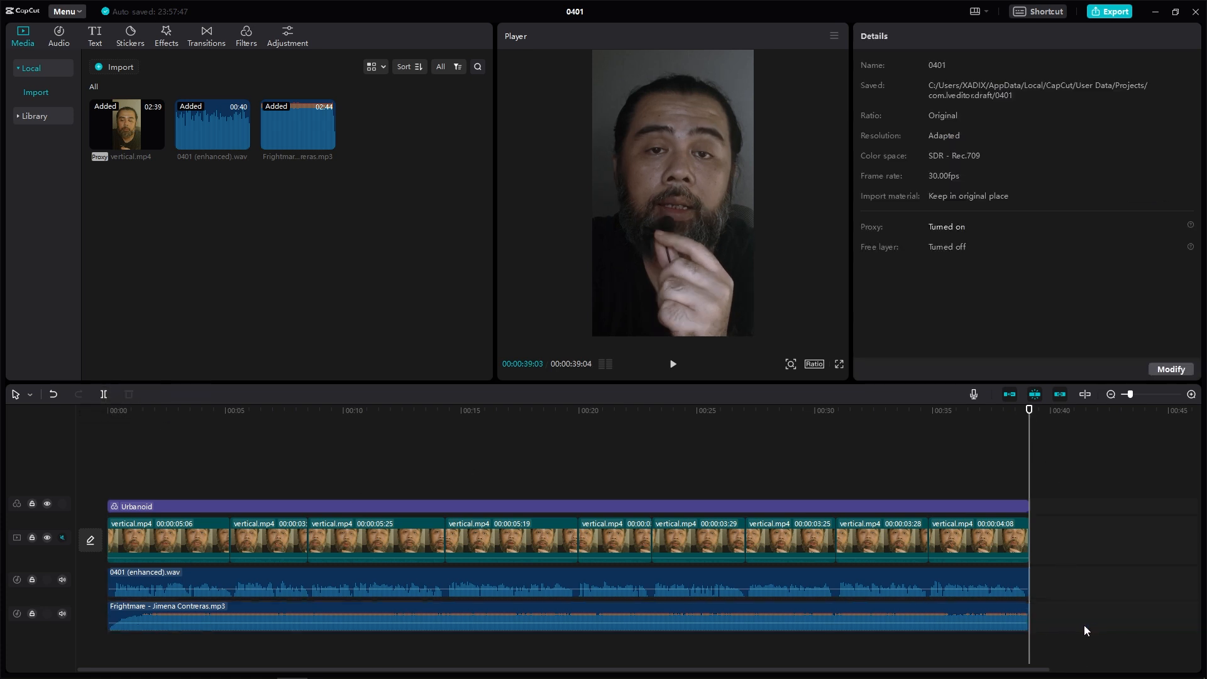
Step: Give the music a 0.5 s fade-in and 0.6 s fade-out and lower its volume to -28.3 dB
click(922, 609)
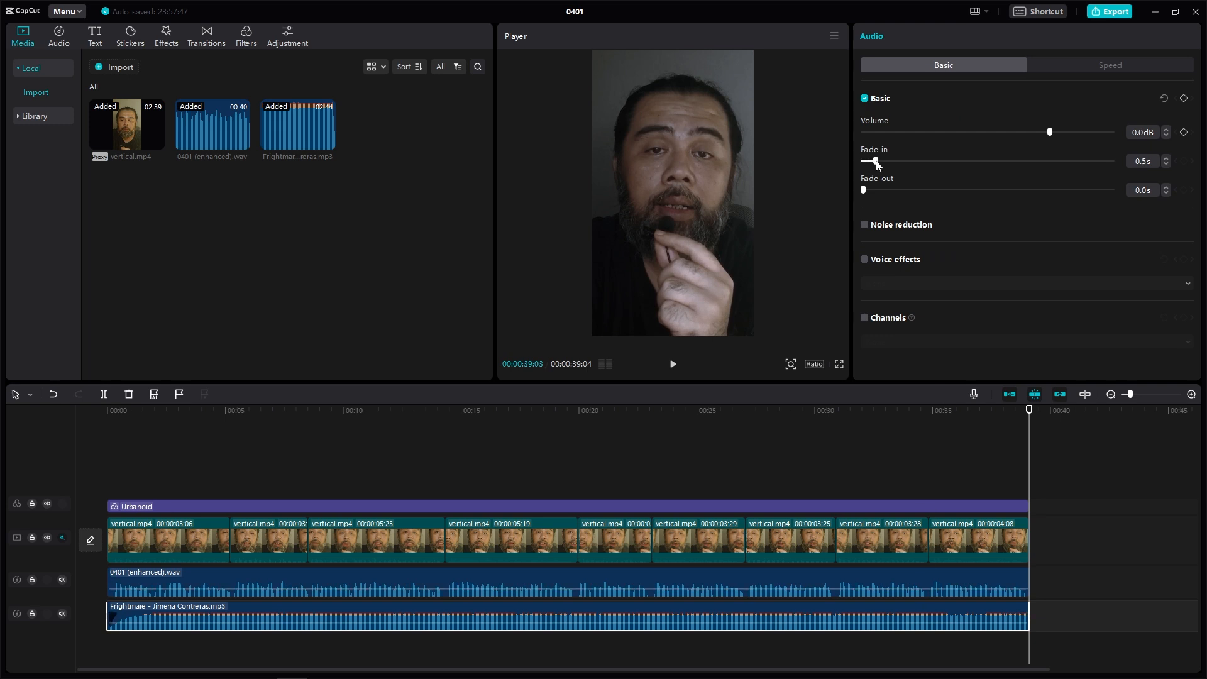
drag(866, 190, 878, 191)
click(962, 133)
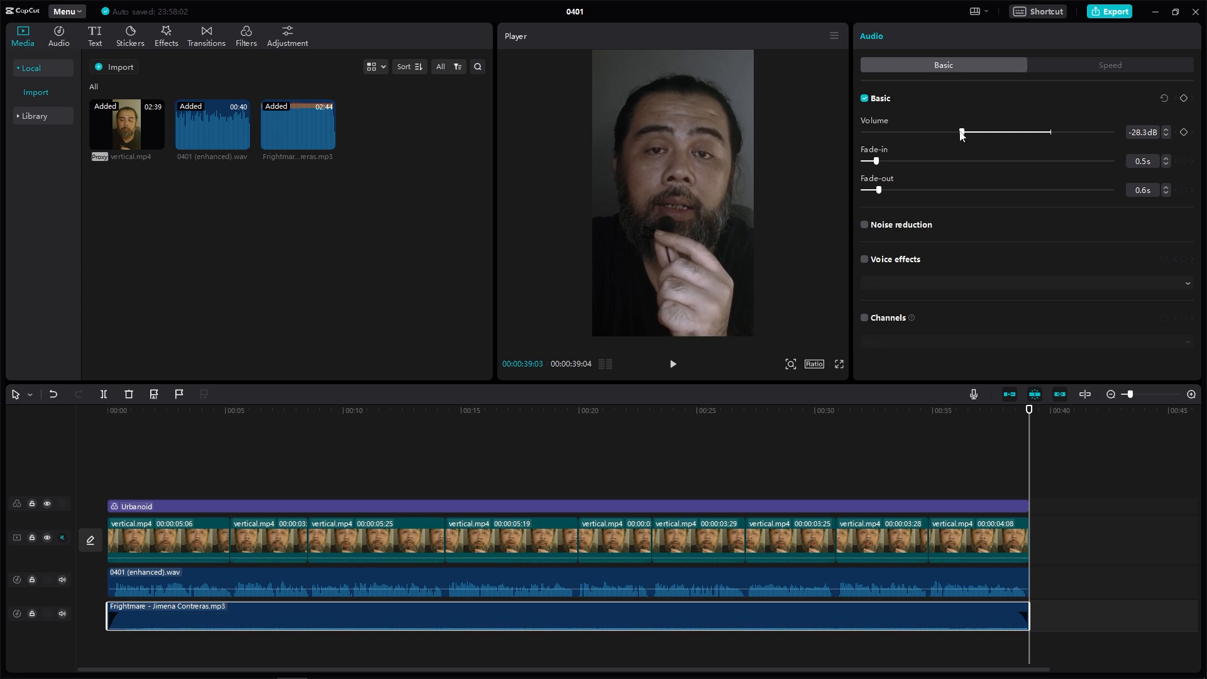
Step: Play the edit back from the start to preview the audio mix
drag(700, 414, 100, 430)
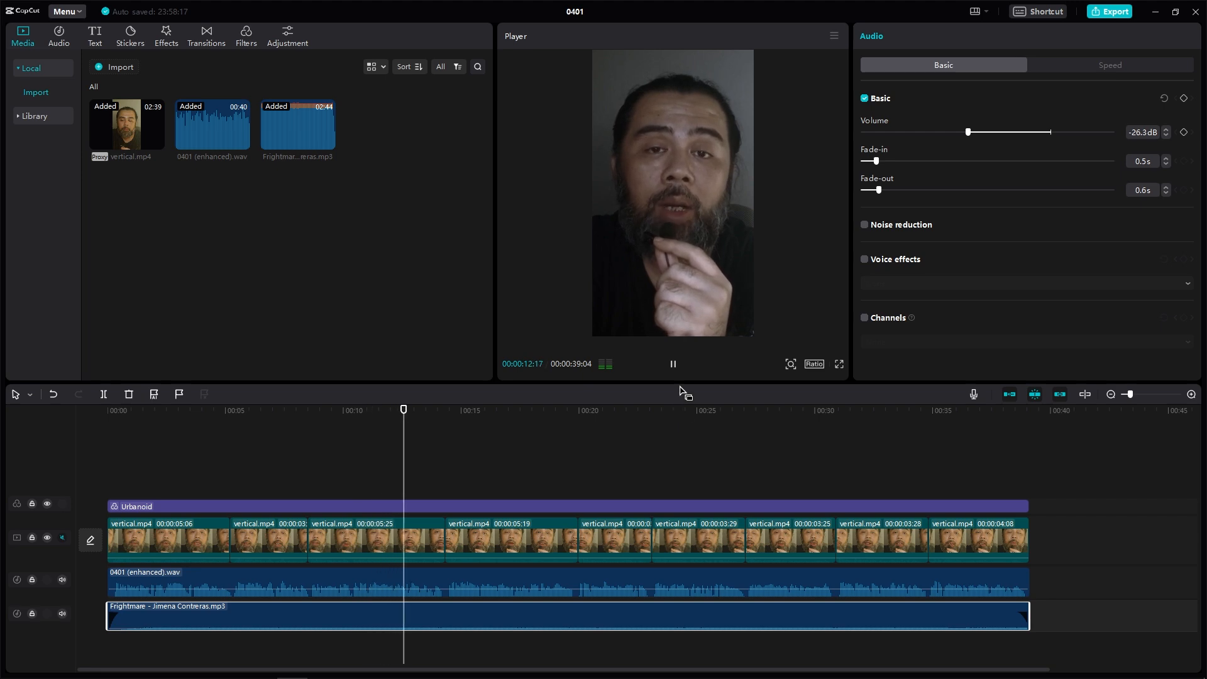
click(673, 365)
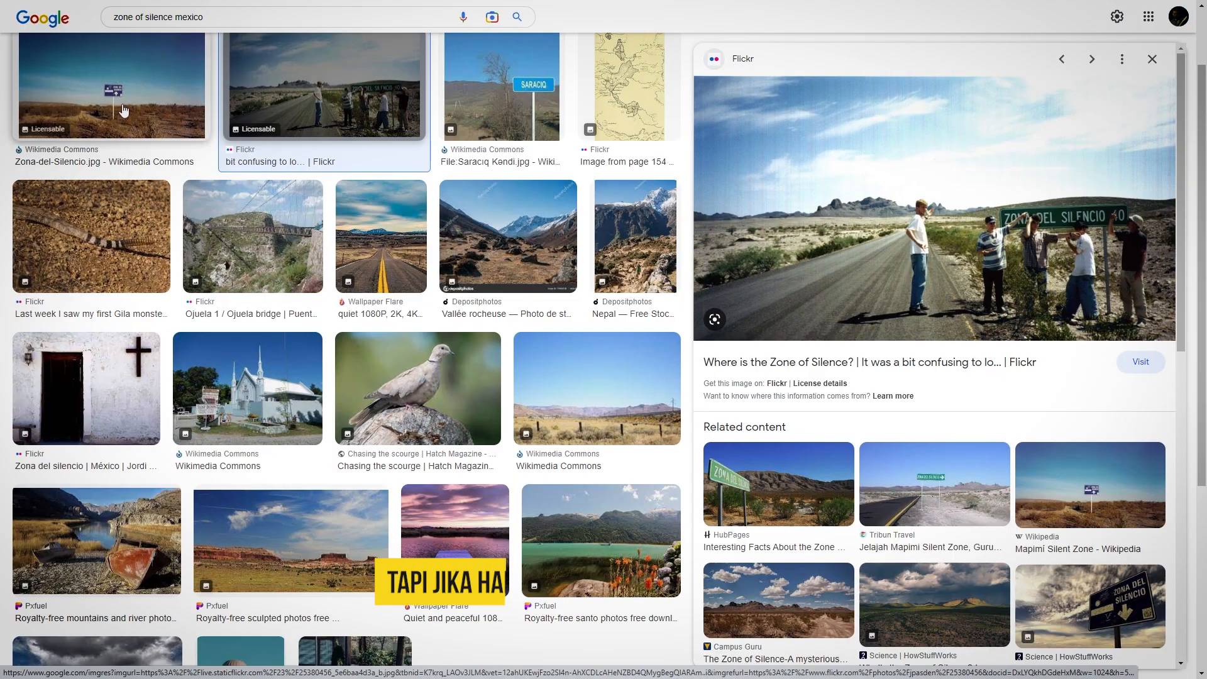
Step: Browse Google Images results for zone of silence mexico to find illustration pictures
key(Left)
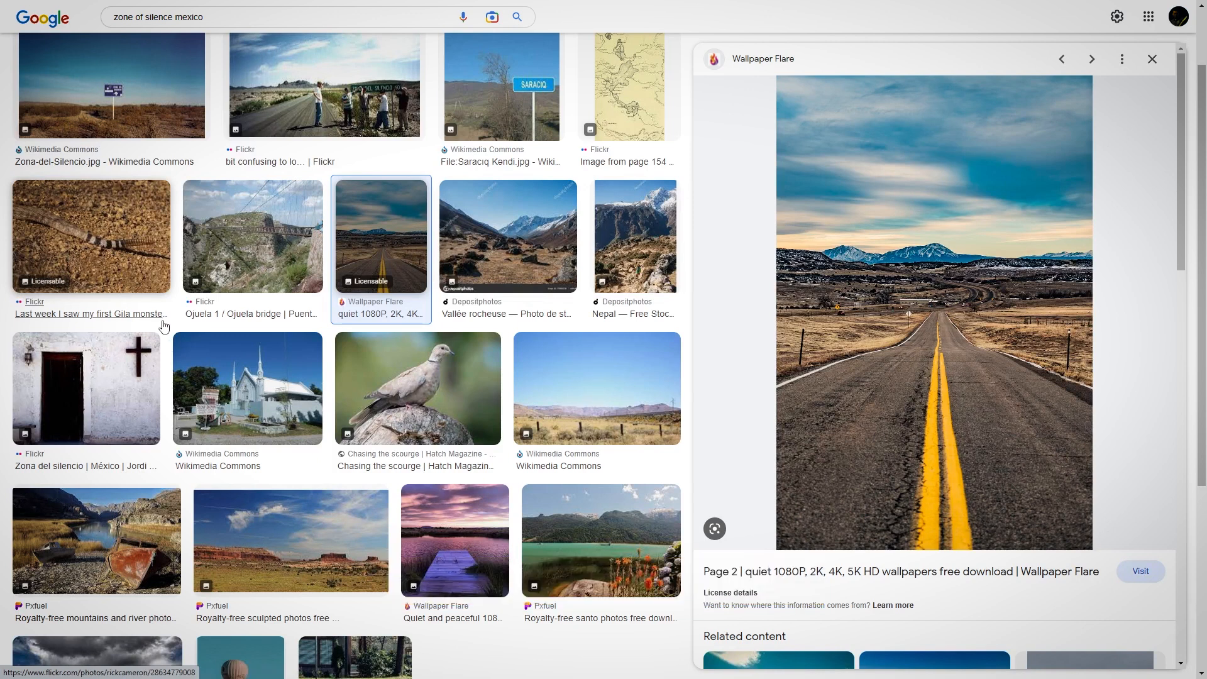
scroll(288, 360, down, 1)
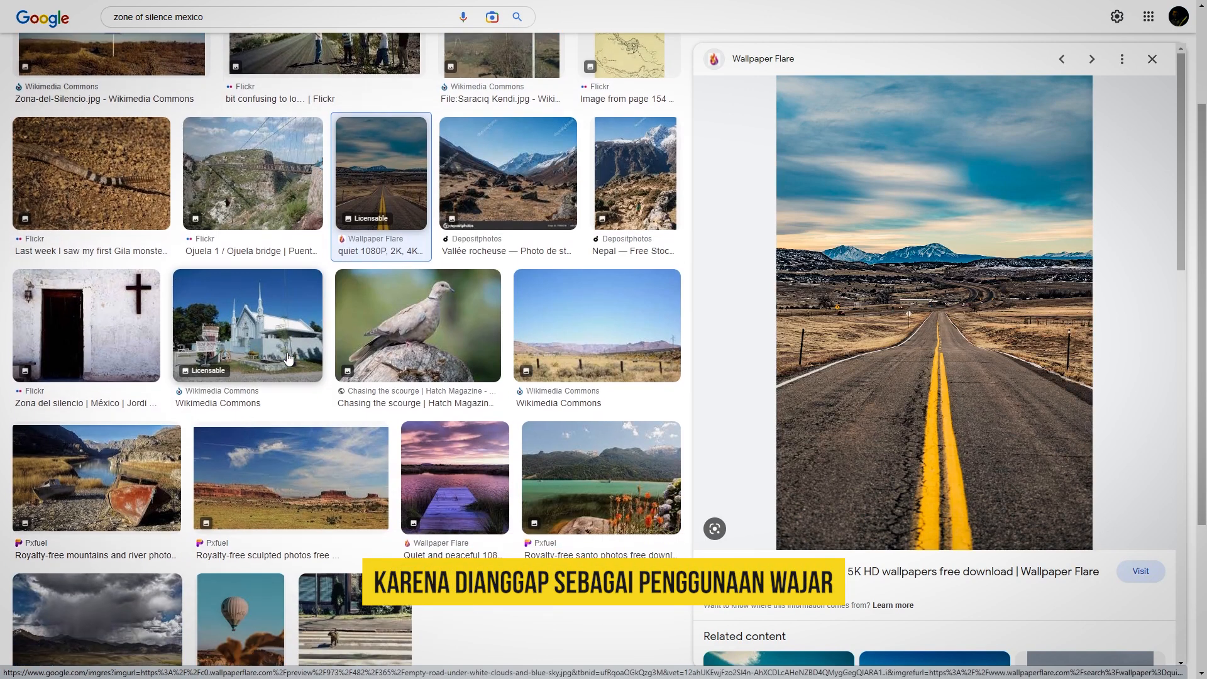
scroll(300, 358, down, 2)
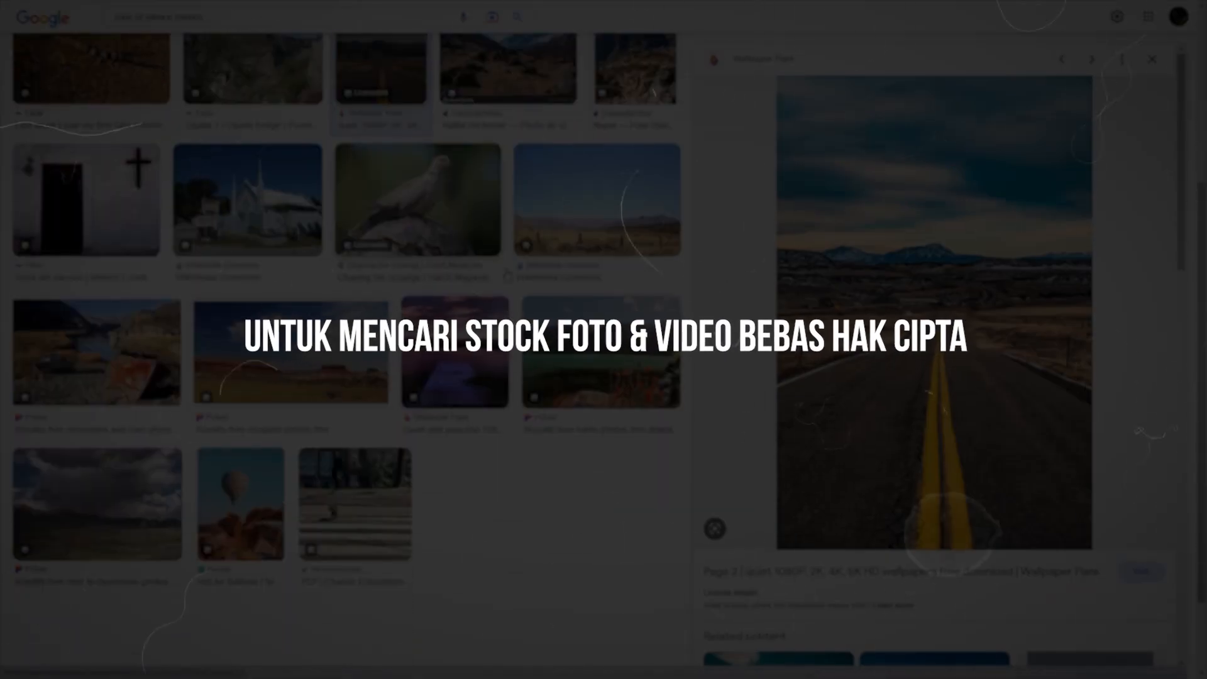
click(599, 220)
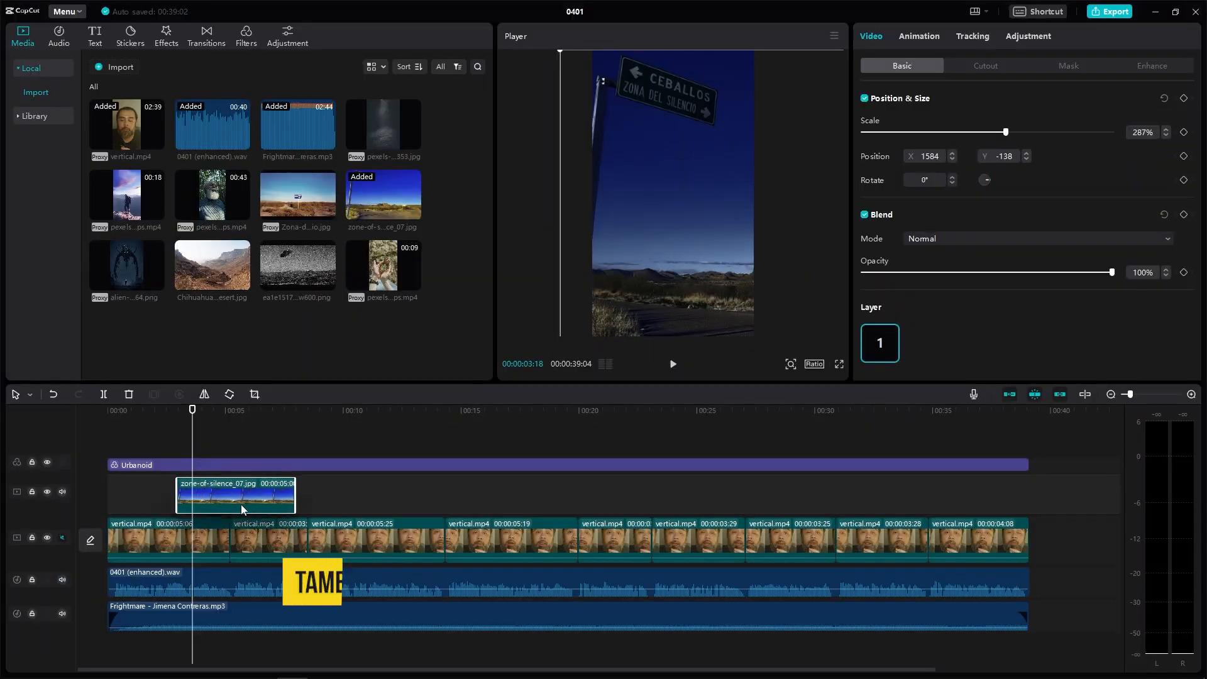
Step: Place stock images and clips on the overlay track above the talking-head video, trimming each to a short length
mouse_move(242, 505)
mouse_down()
mouse_move(295, 499)
mouse_move(232, 501)
mouse_up()
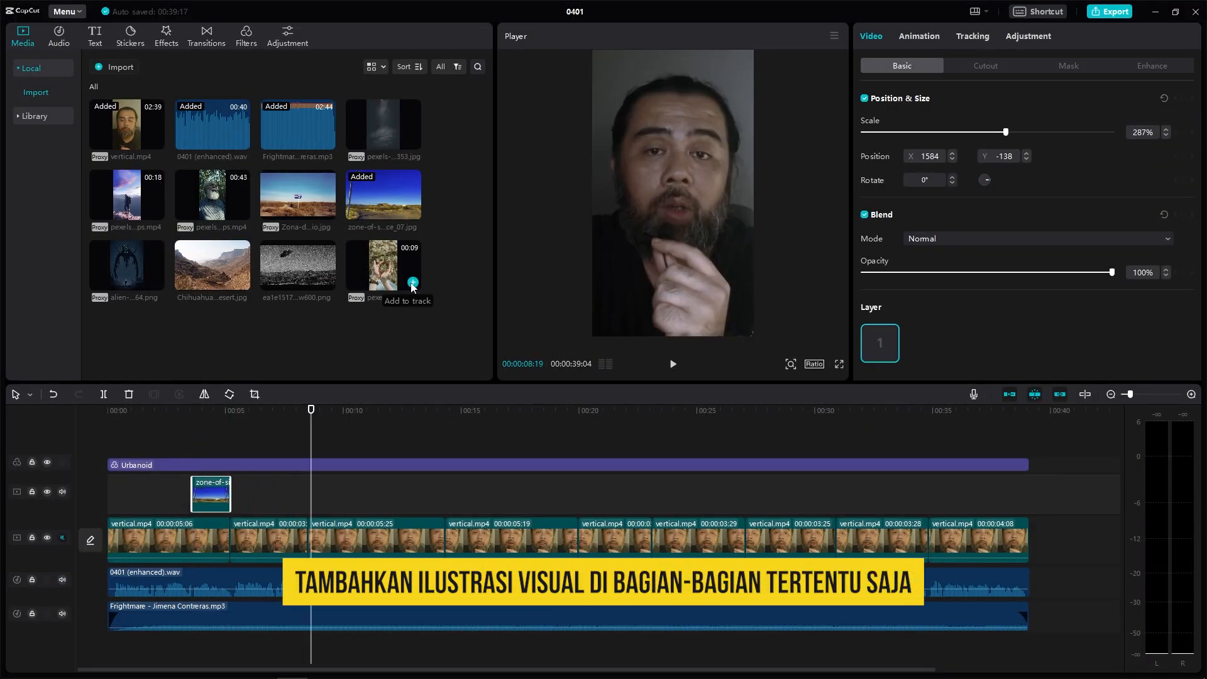
click(412, 284)
click(312, 503)
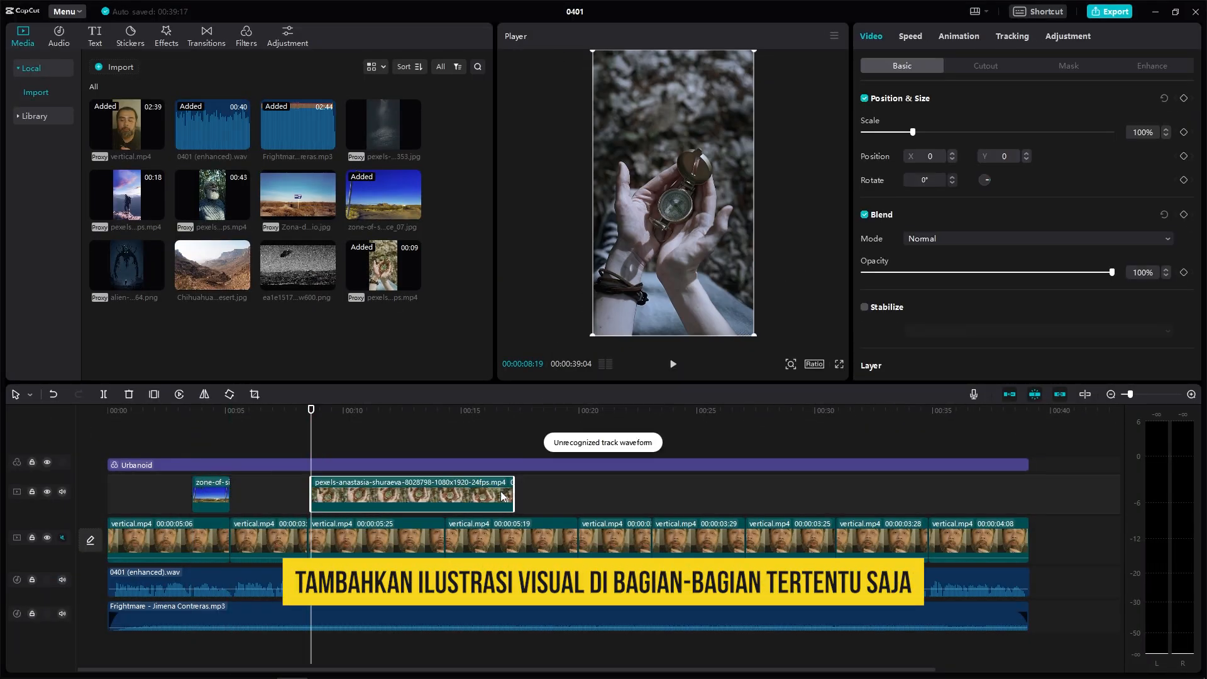
drag(515, 497, 354, 497)
drag(353, 412, 440, 414)
drag(213, 196, 357, 495)
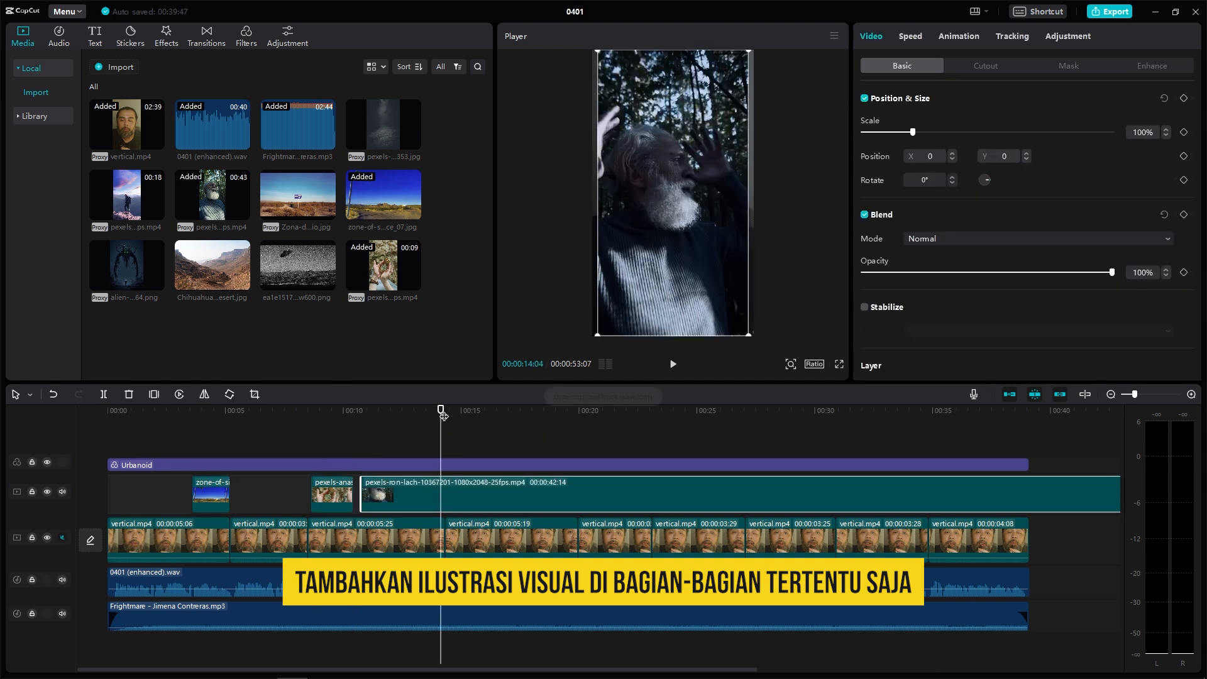
mouse_move(443, 413)
mouse_down()
mouse_move(478, 417)
mouse_move(446, 424)
mouse_up()
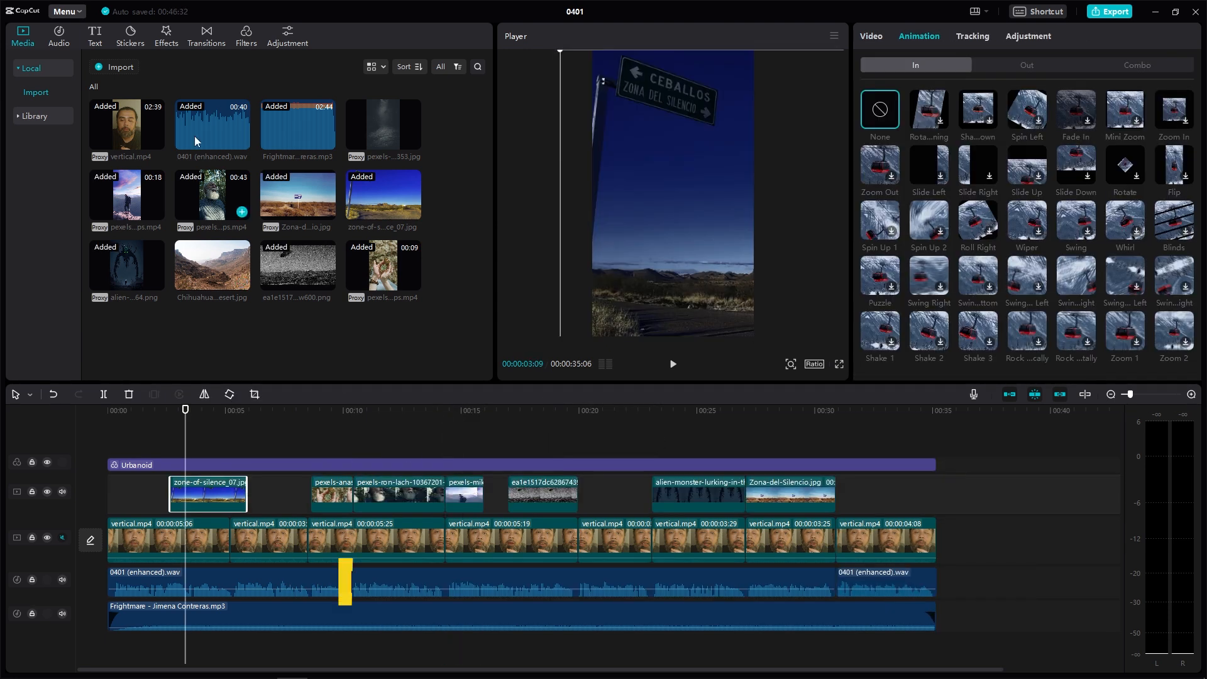
Step: Add the Halo Blur video effect to the timeline above the clips
click(166, 37)
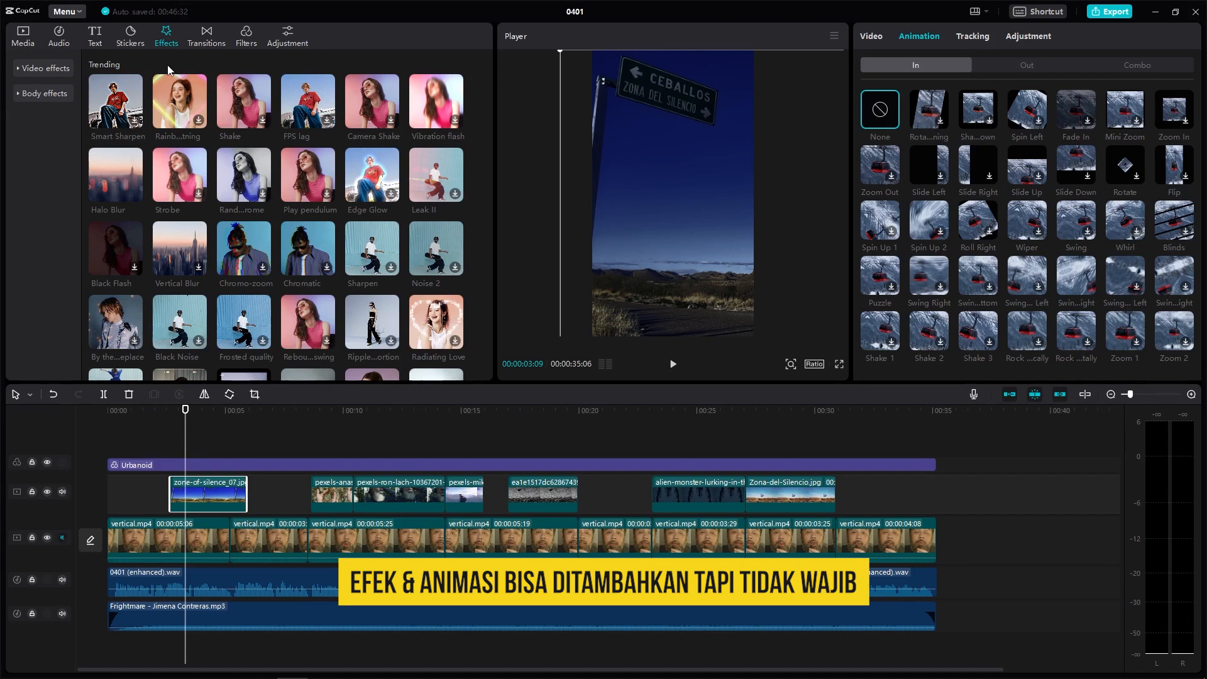
drag(122, 189, 176, 431)
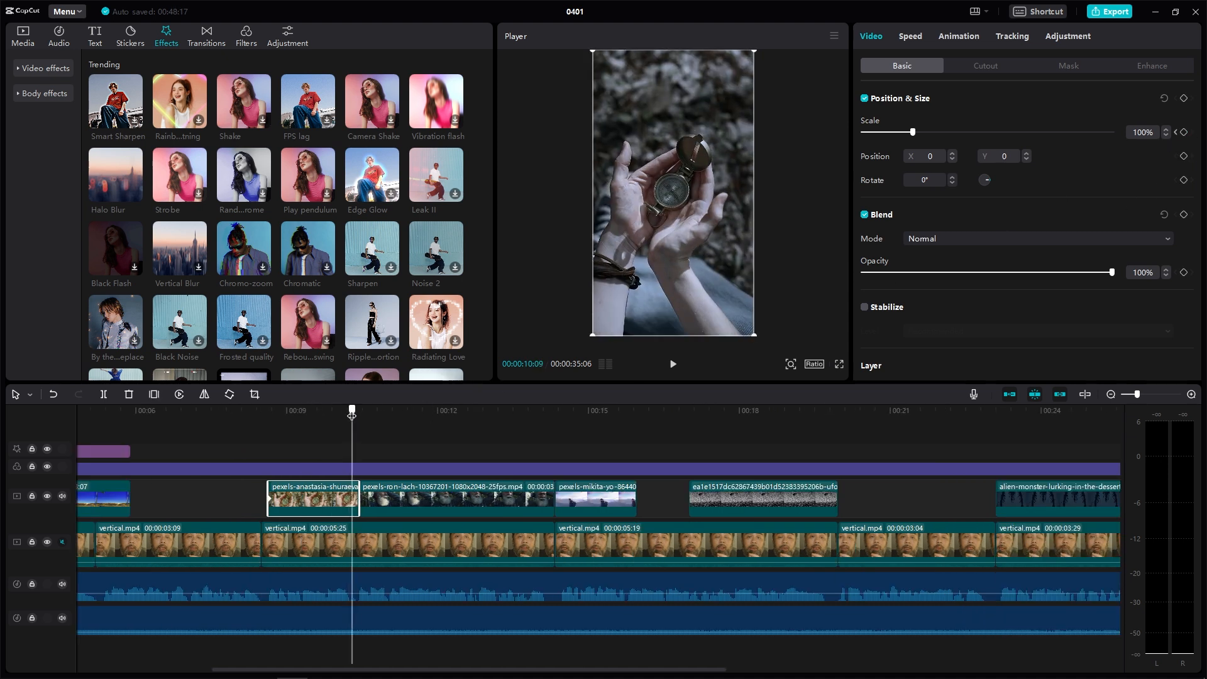
Step: Play the edit back around the overlay clips to preview them
drag(352, 415, 361, 417)
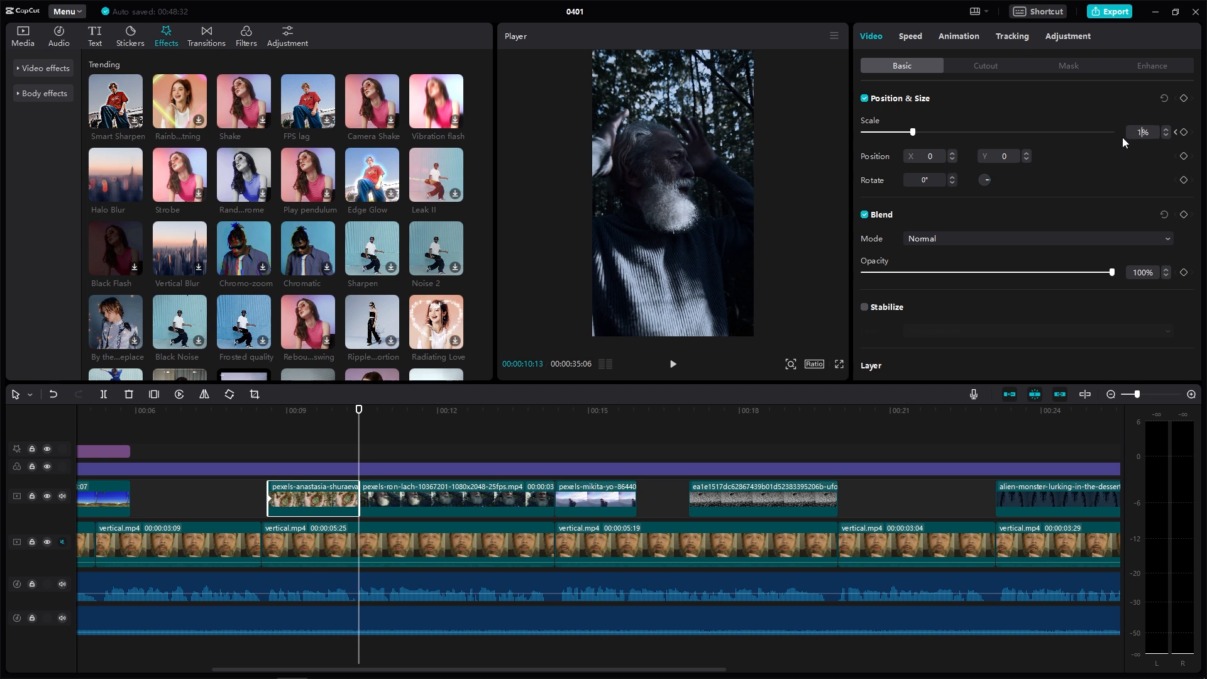
click(254, 407)
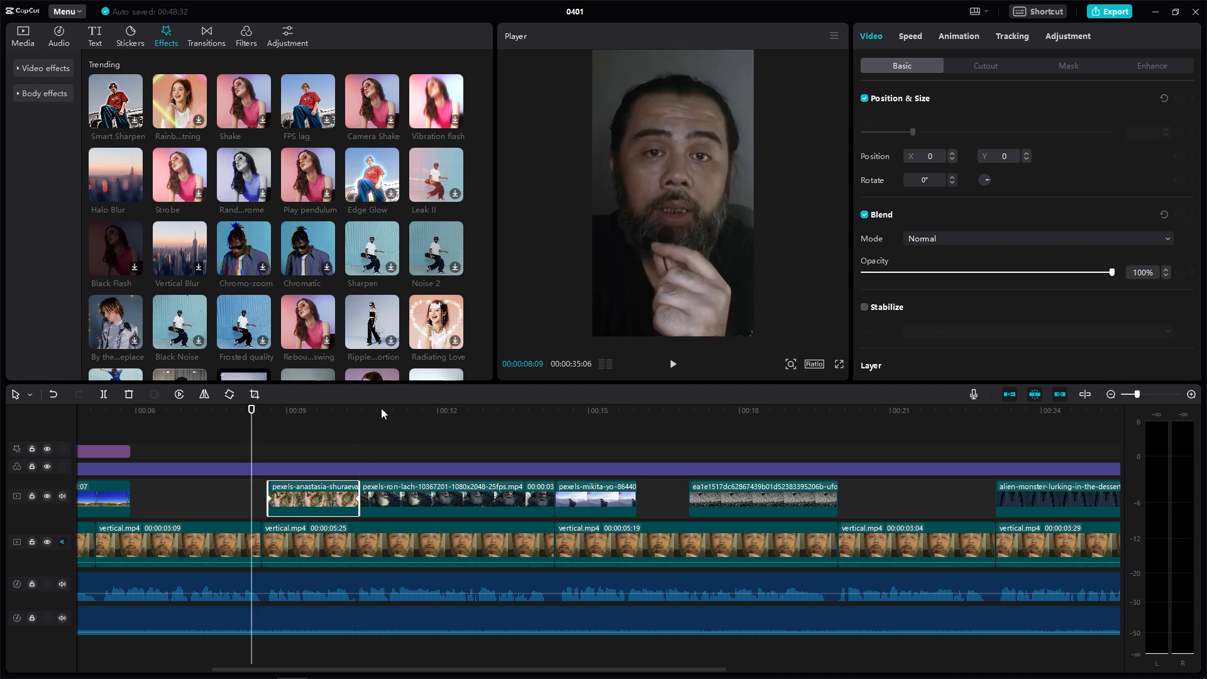
click(673, 364)
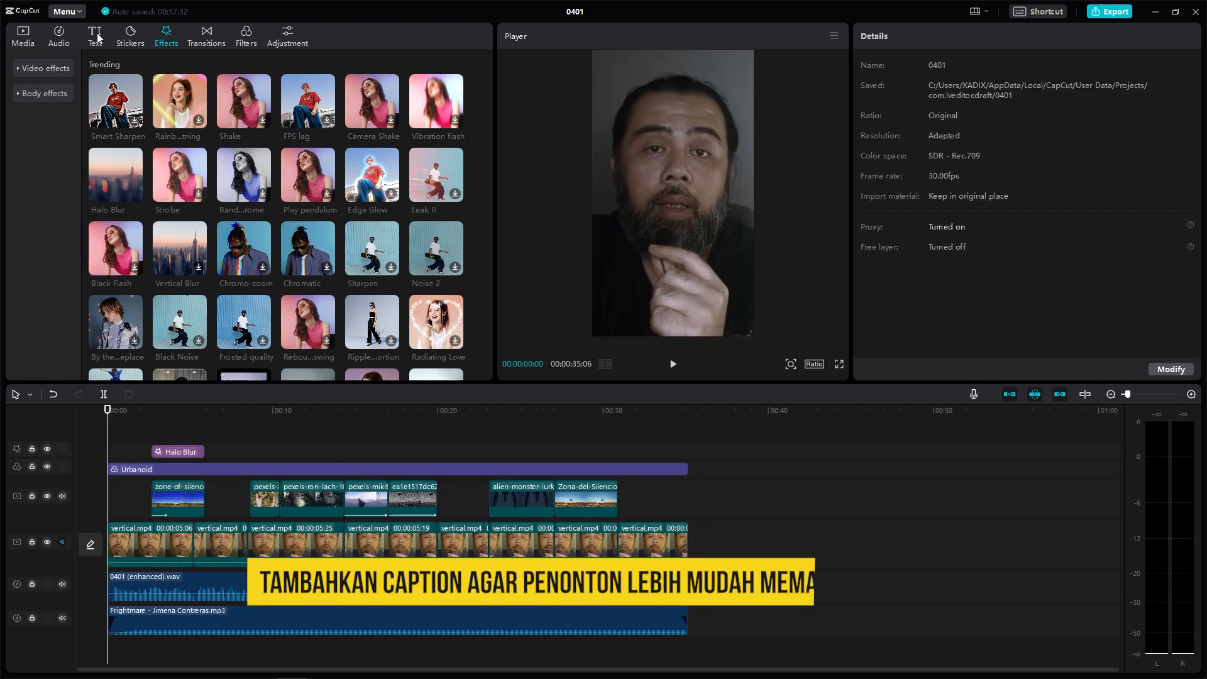
Step: Generate auto captions from the video's speech with the language set to Indonesian
click(95, 36)
click(47, 144)
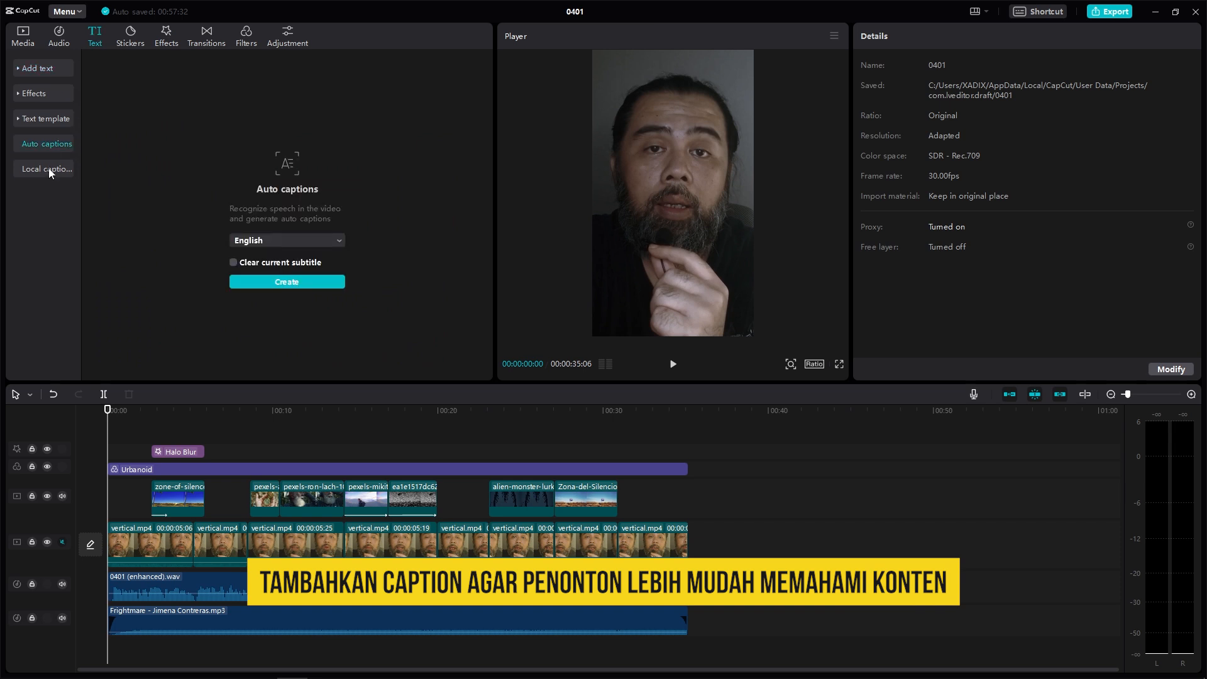
click(255, 241)
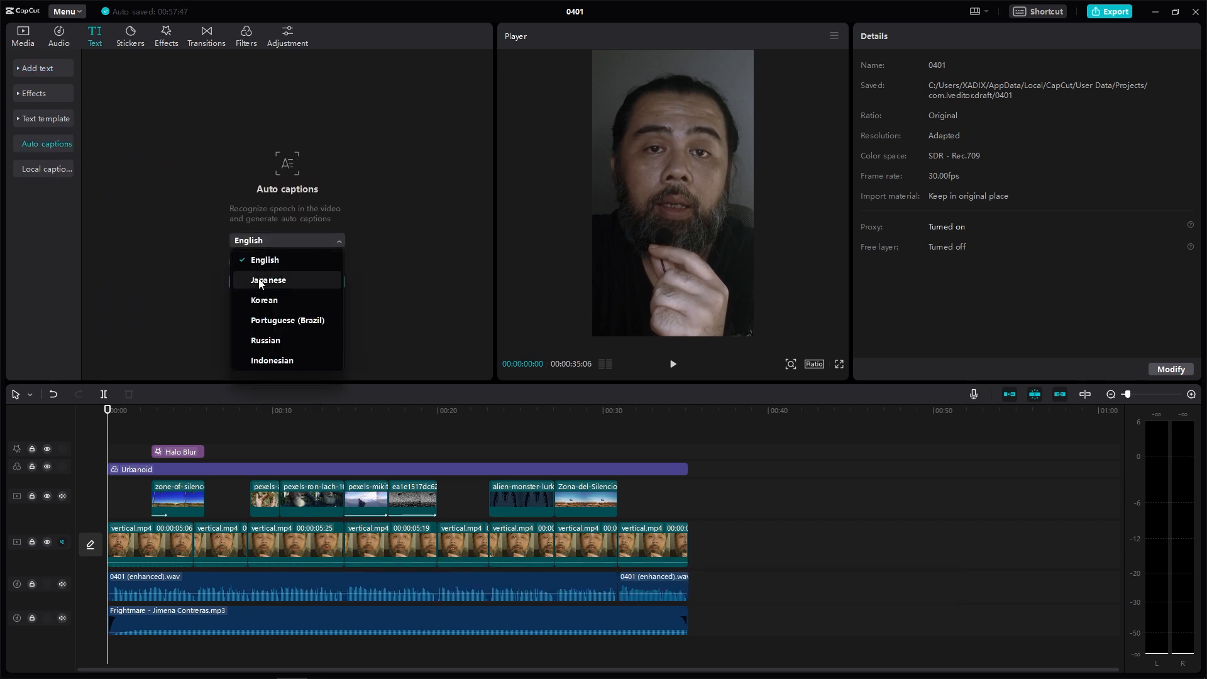
click(275, 360)
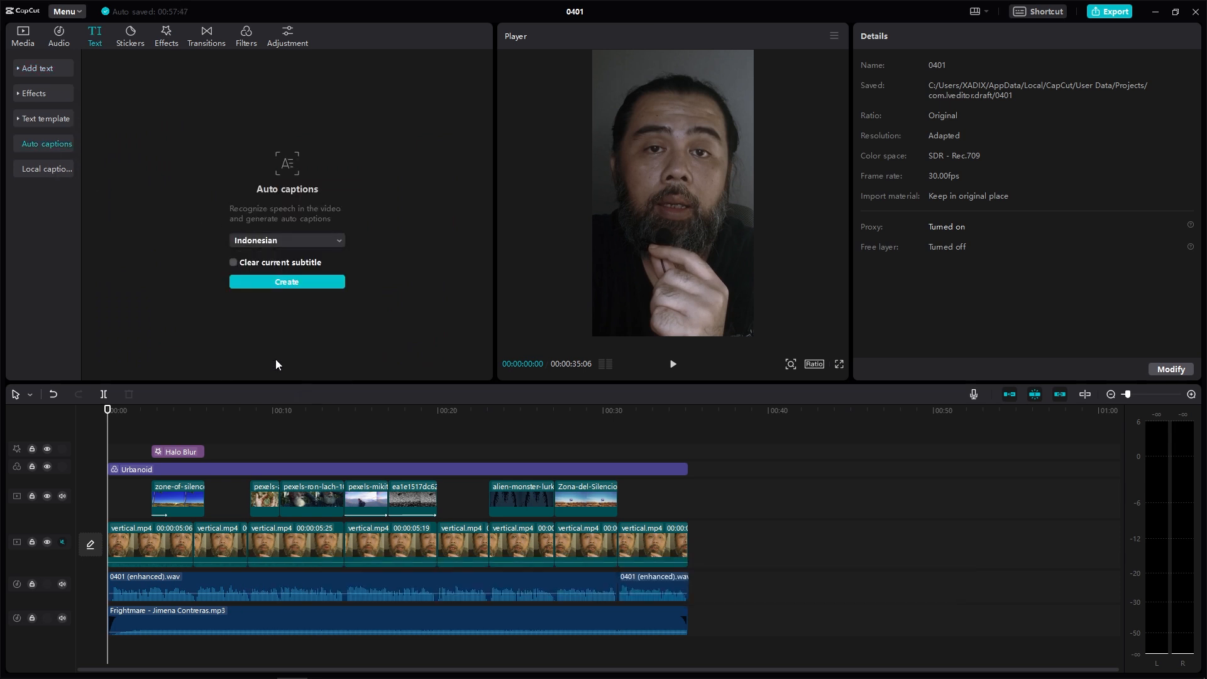
click(302, 282)
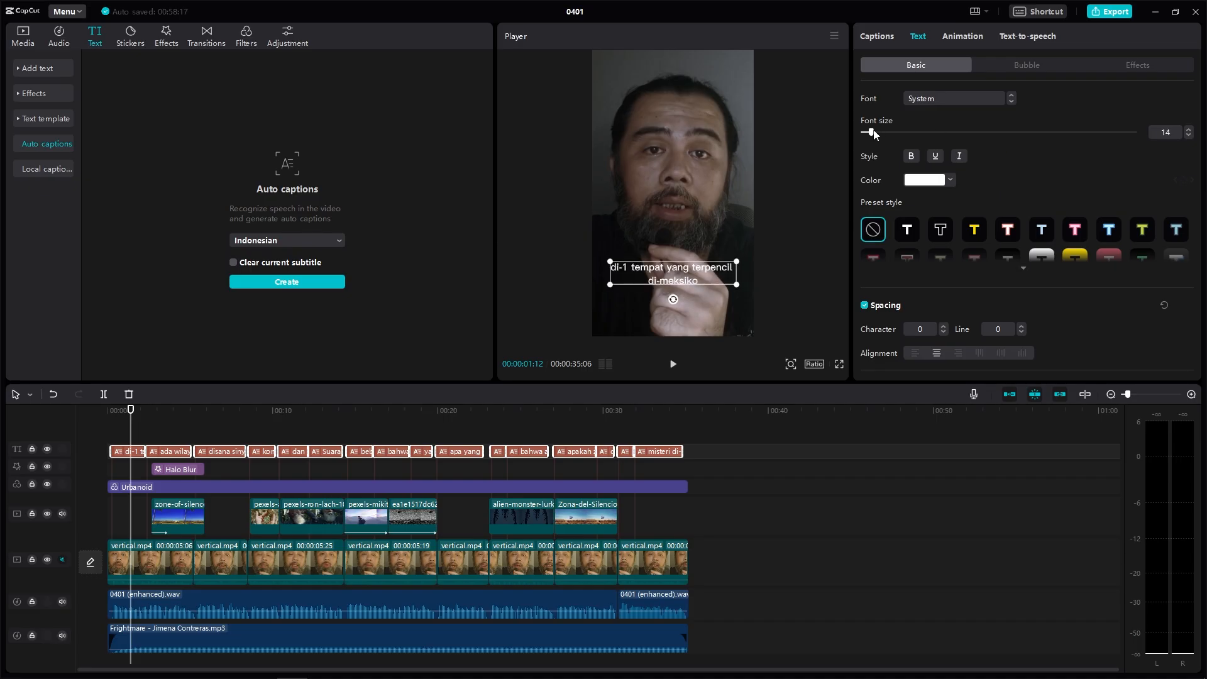
Step: Change the captions' font to barbaro and play the video to preview the styled captions
click(968, 98)
click(960, 153)
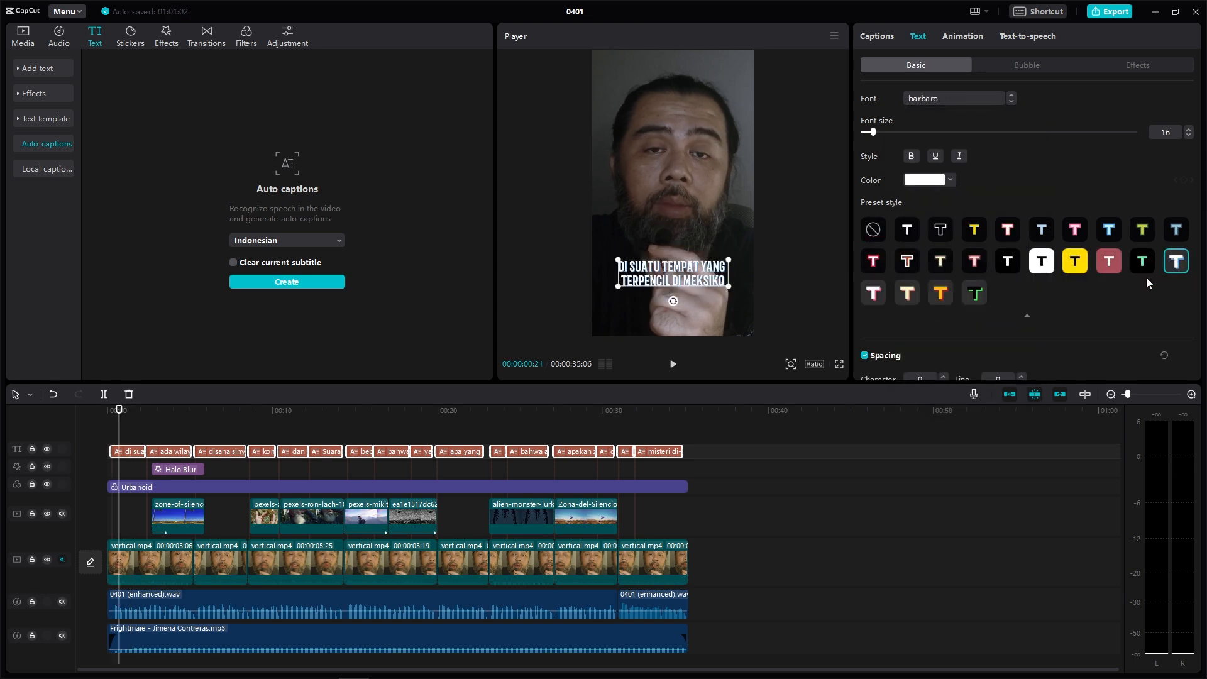
click(673, 363)
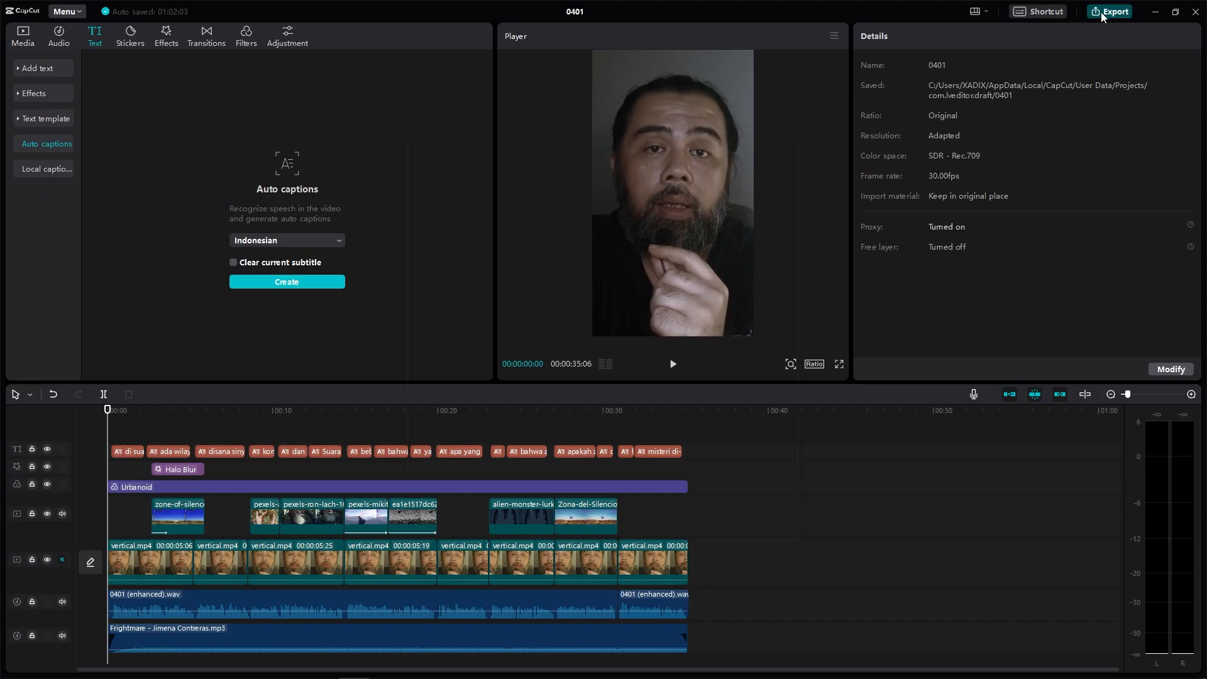
Step: Export the project's audio and master it in BandLab Mastering with the Tape setting, downloading the mastered track
click(1108, 12)
click(726, 529)
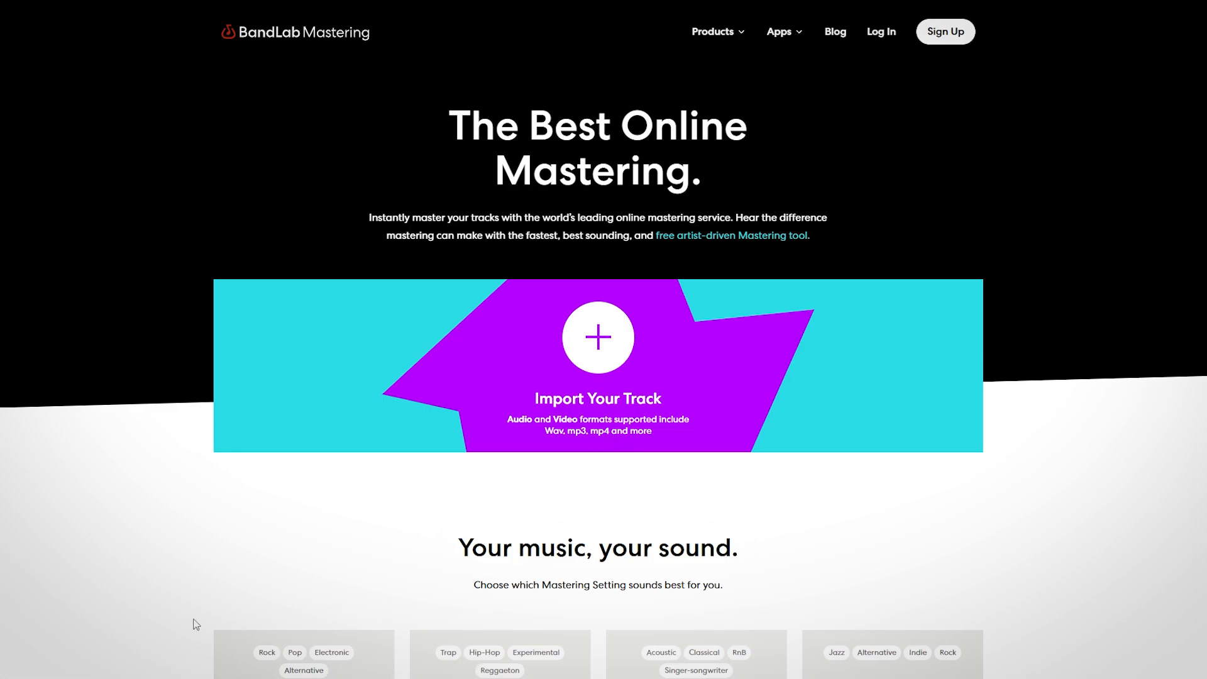
drag(196, 624, 573, 383)
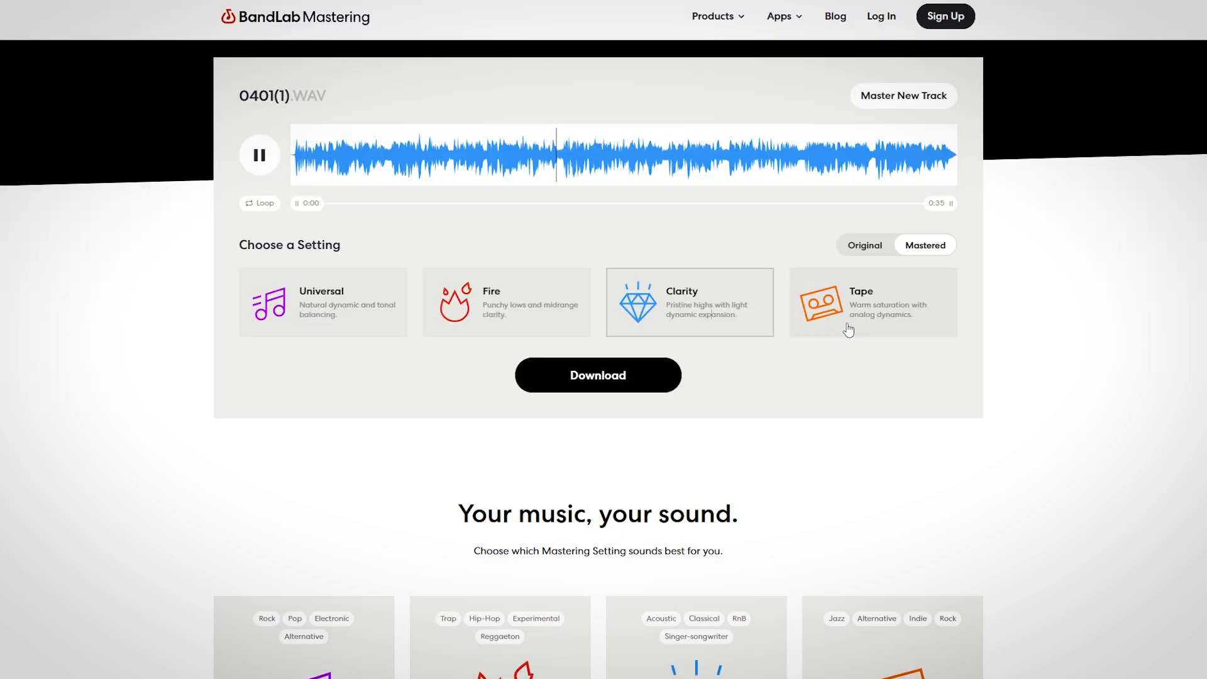
click(862, 320)
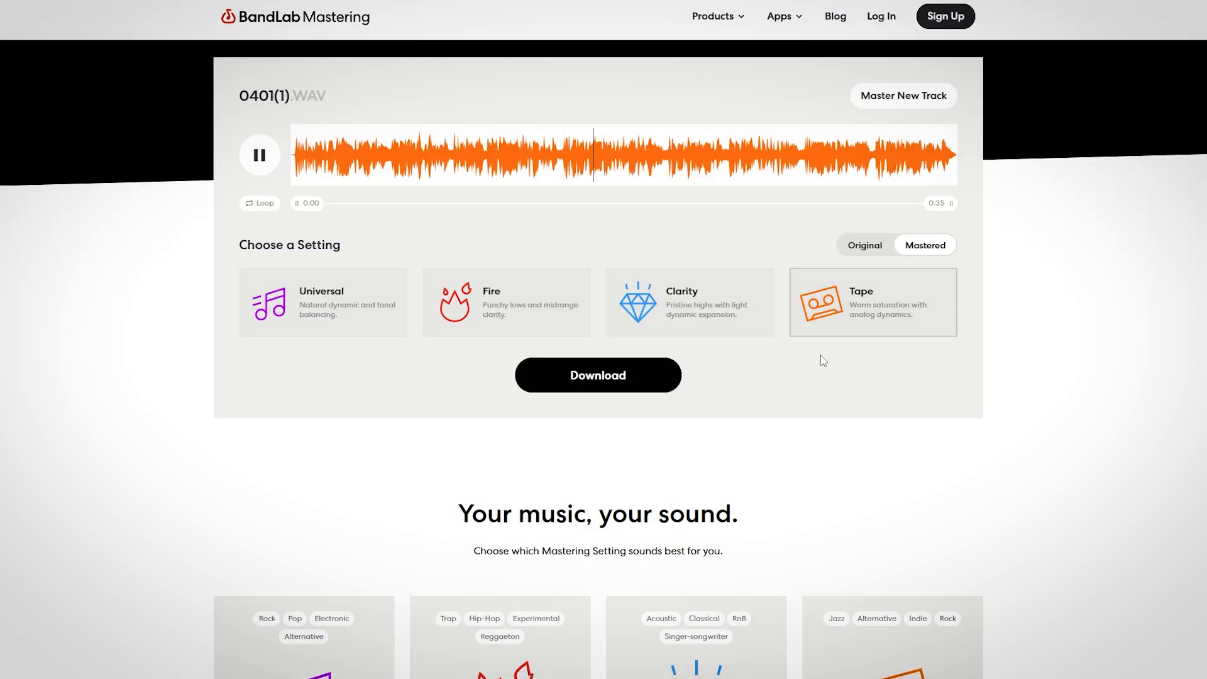
click(600, 379)
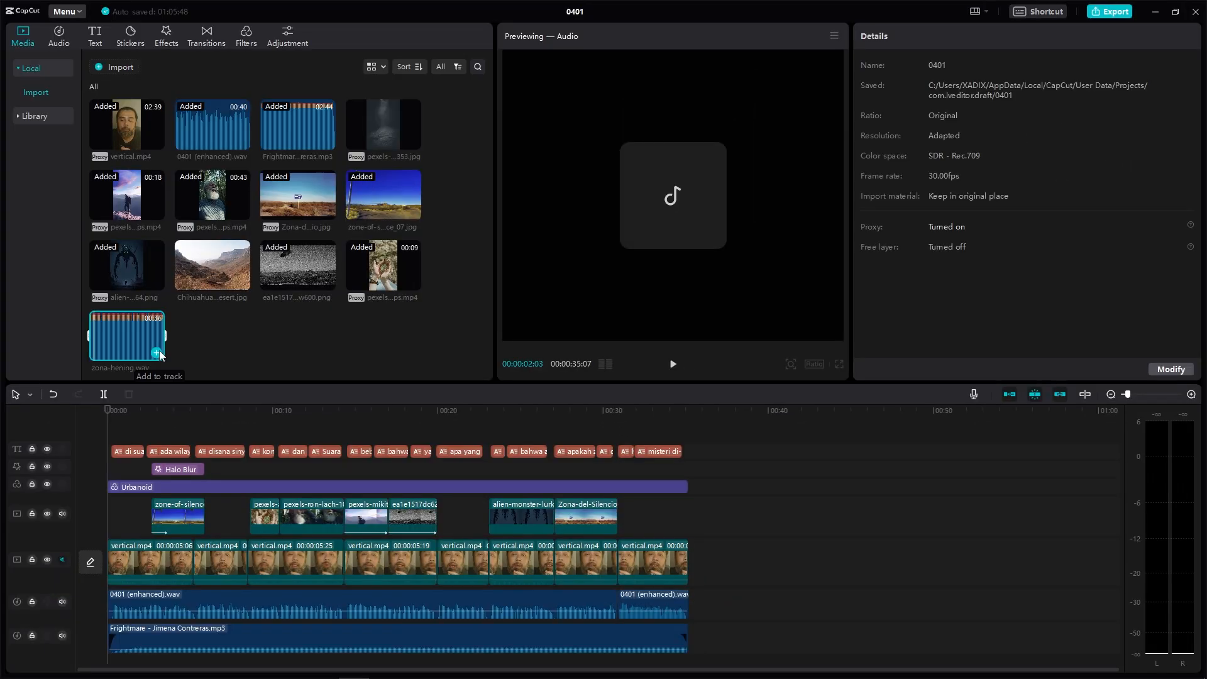
Step: Add the mastered zona-hening.wav to the timeline and mute the original voice and music tracks
click(156, 353)
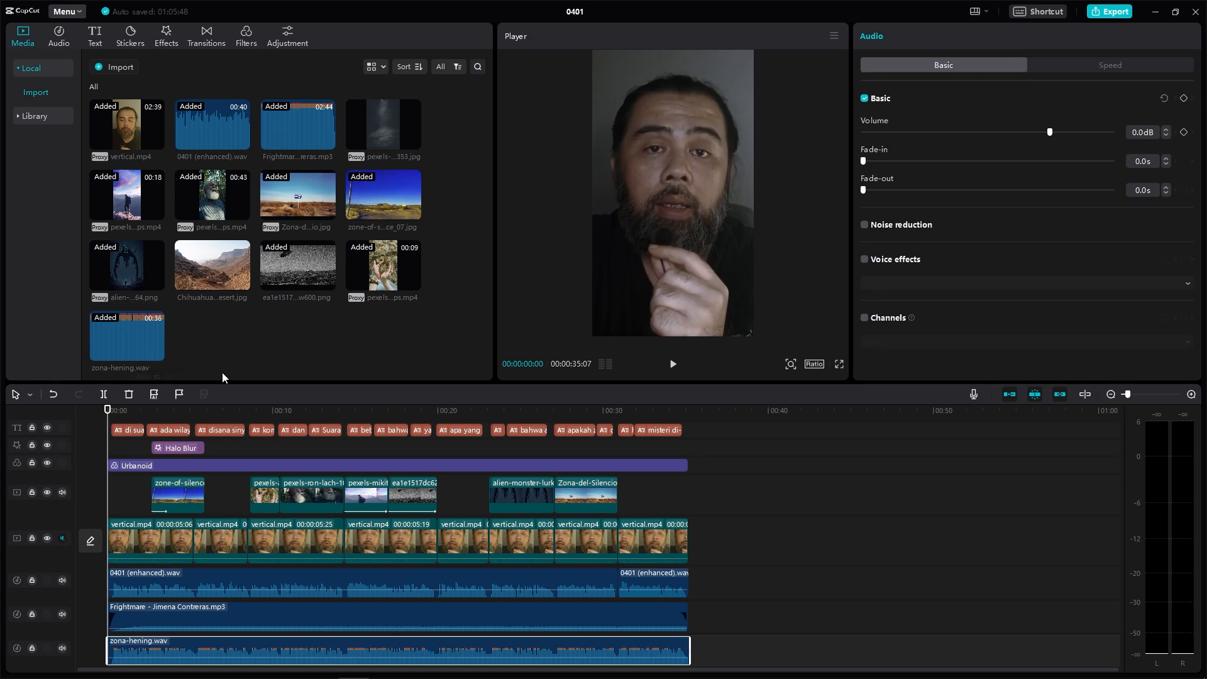
click(61, 616)
click(66, 580)
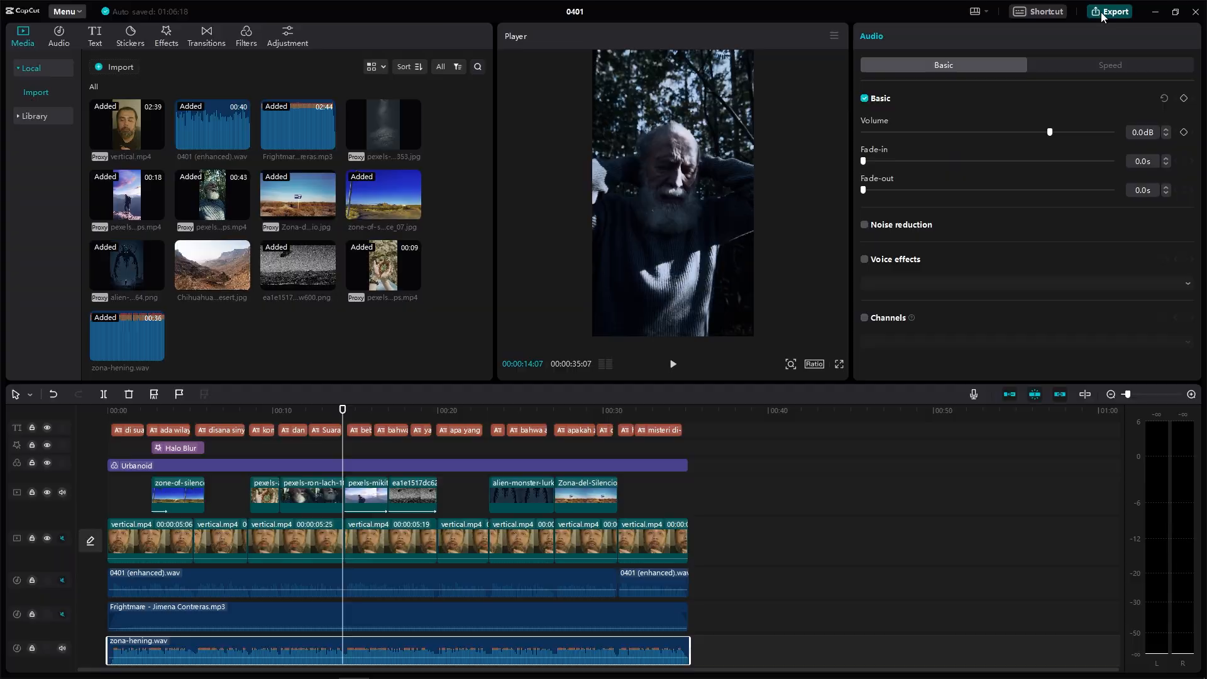
Step: Export the video titled zona-hening at 1080P resolution with Recommended bit rate
click(1106, 12)
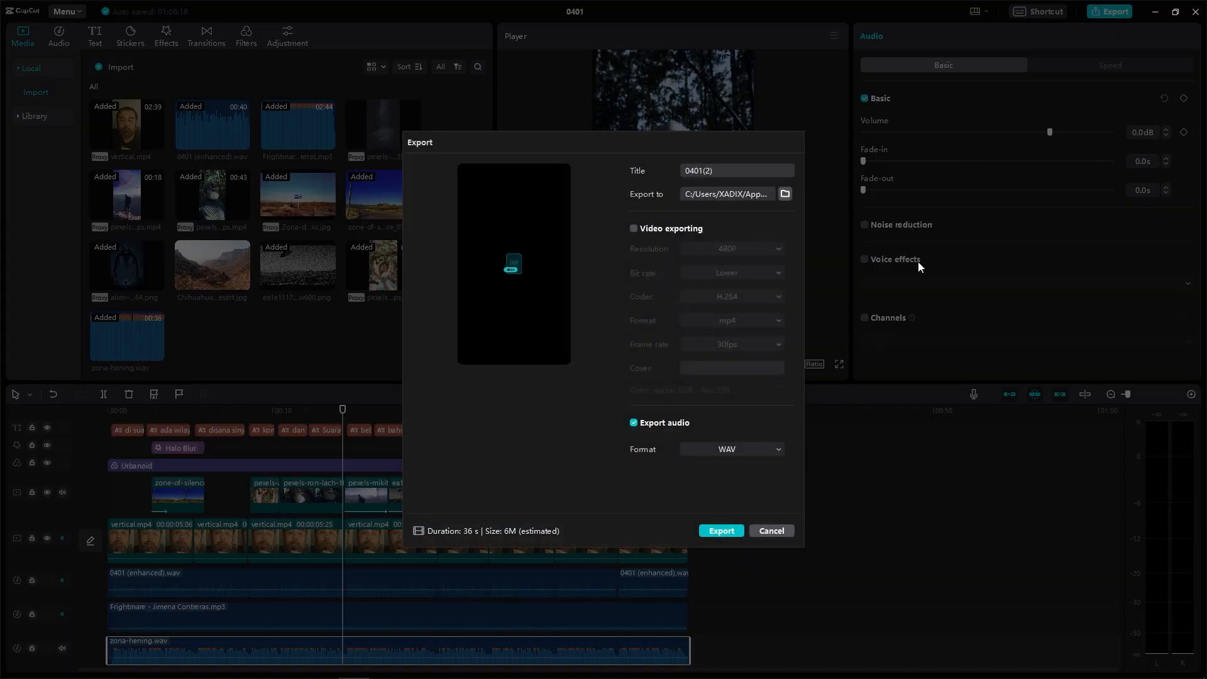
click(634, 229)
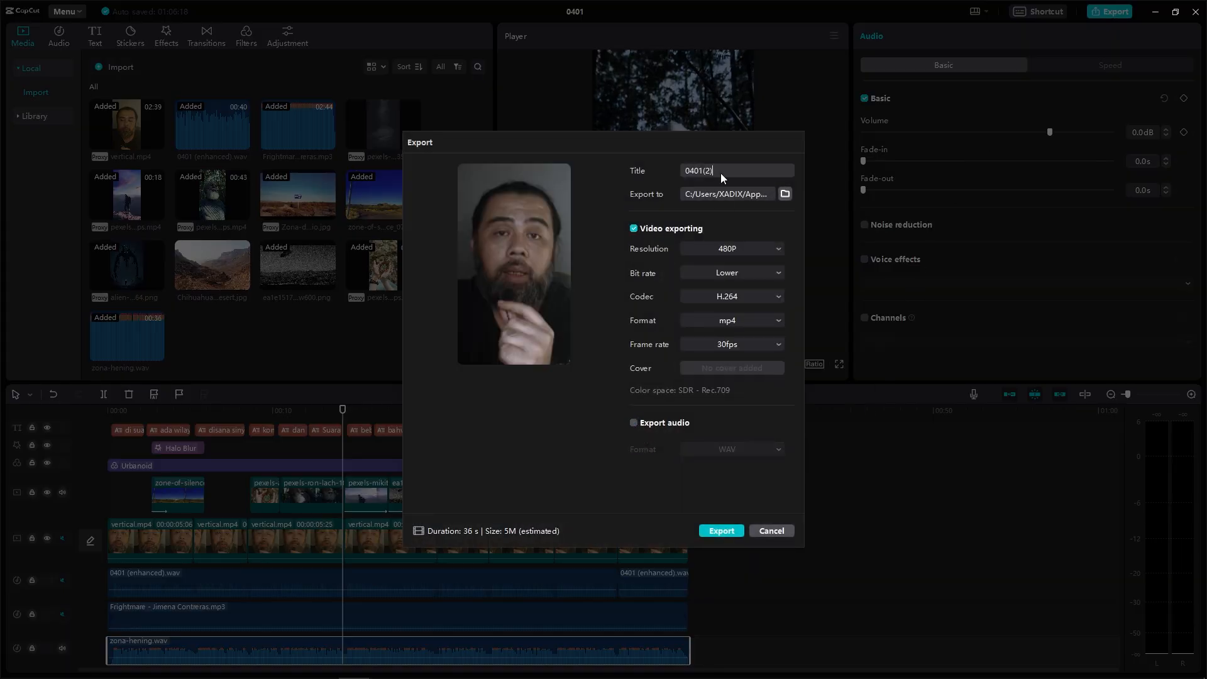
drag(721, 172, 669, 173)
text(zona-hening)
click(765, 246)
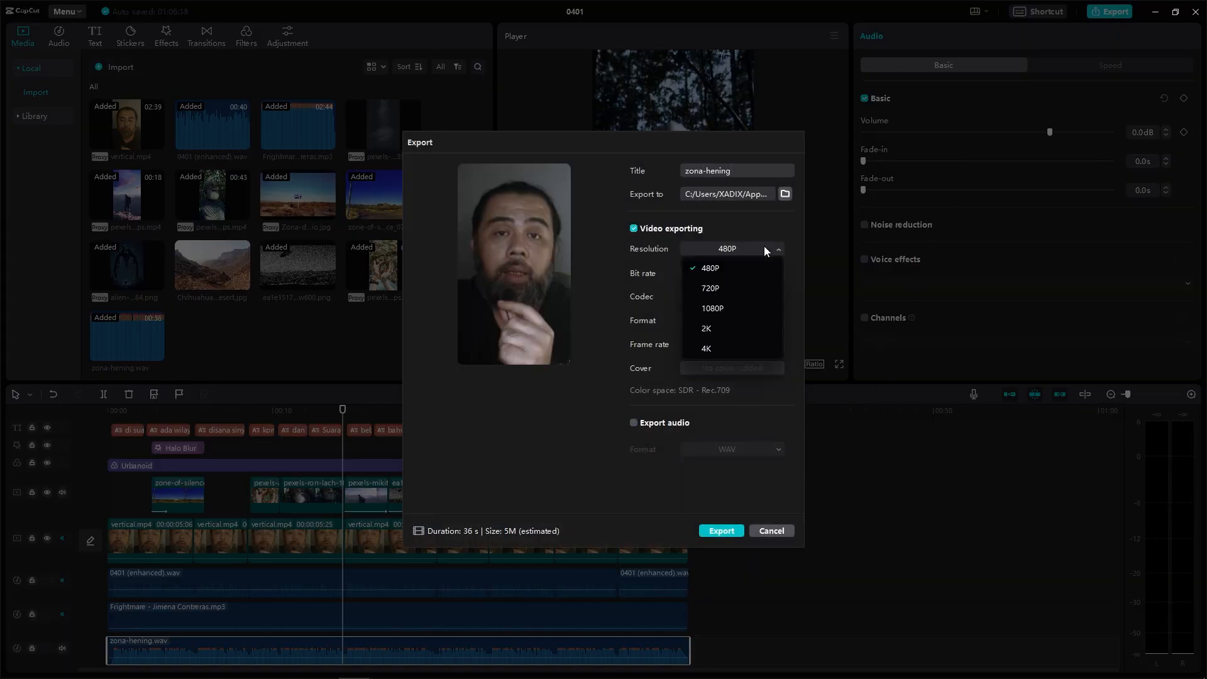
click(713, 308)
click(713, 273)
click(723, 313)
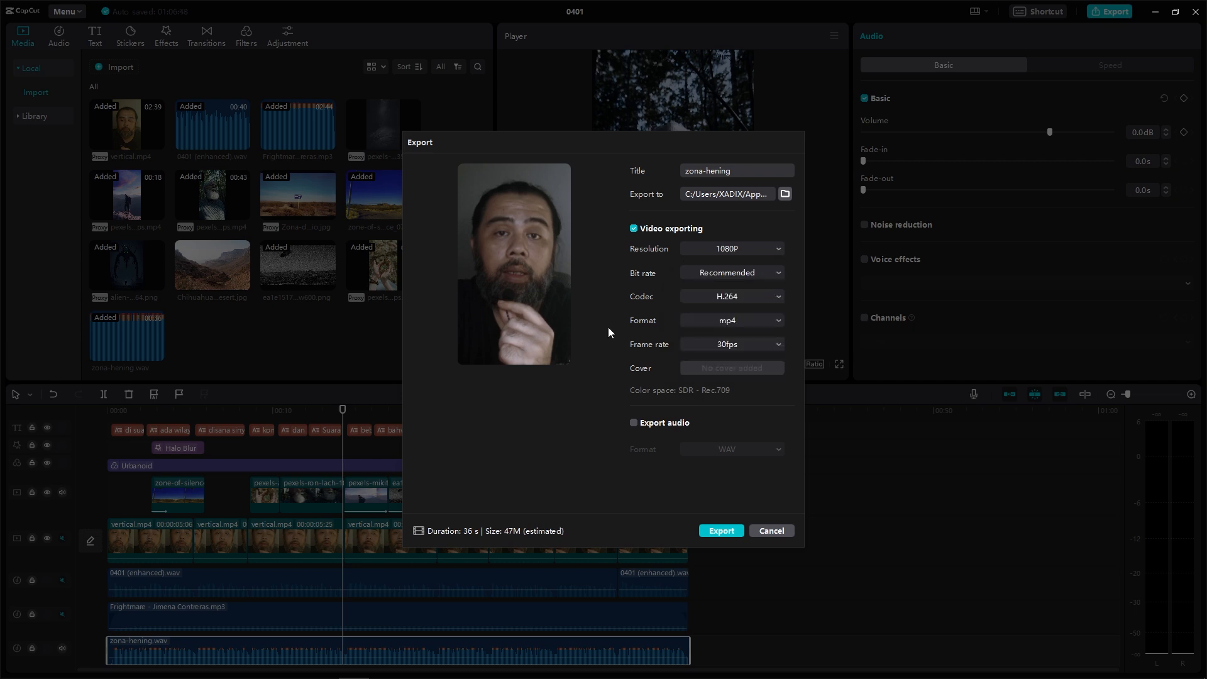
click(730, 533)
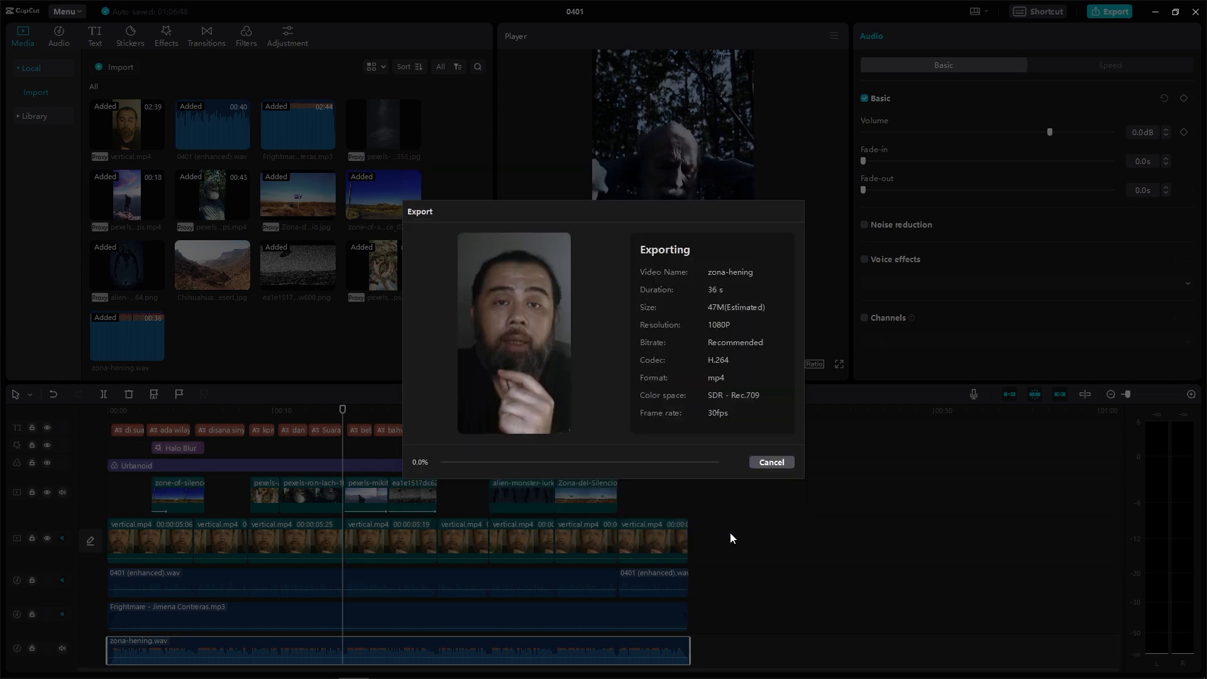